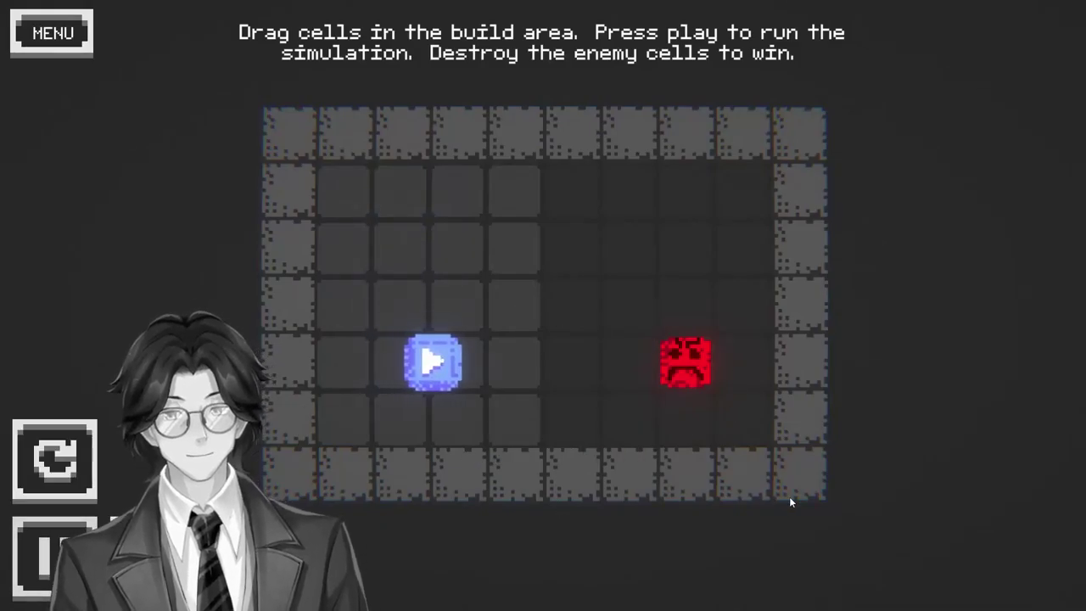
Clear the first pushing level by repositioning the blue mover cell and running it.
left_click(942, 554)
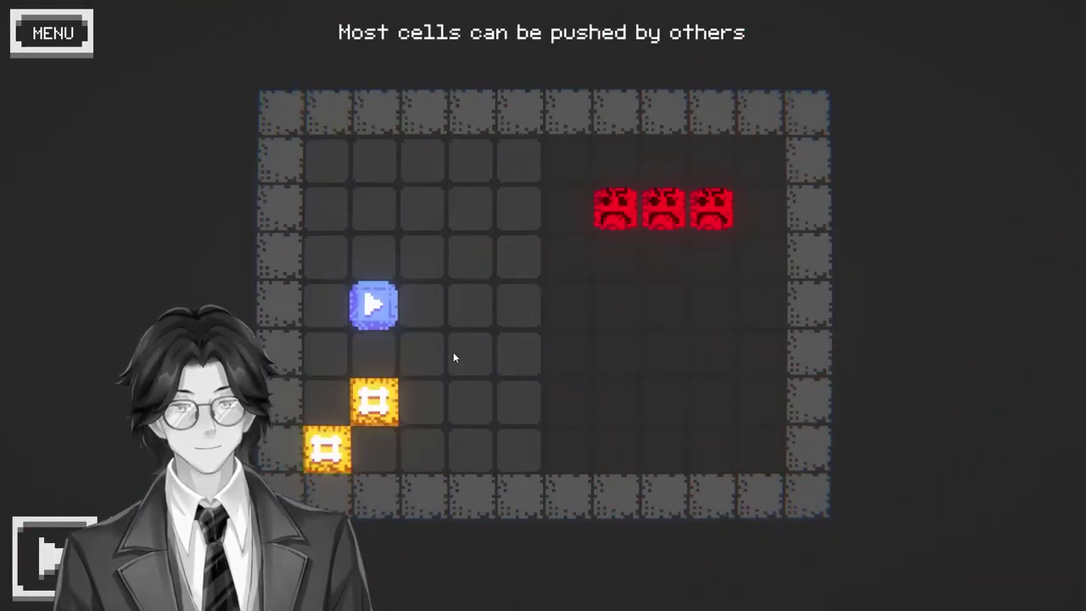
left_click_drag(382, 307, 447, 219)
key("space")
left_click(942, 555)
Solve the rotator level with the rotator beside the blue cell, then the generator level with the generator beside the yellow cell.
left_click_drag(404, 356, 459, 300)
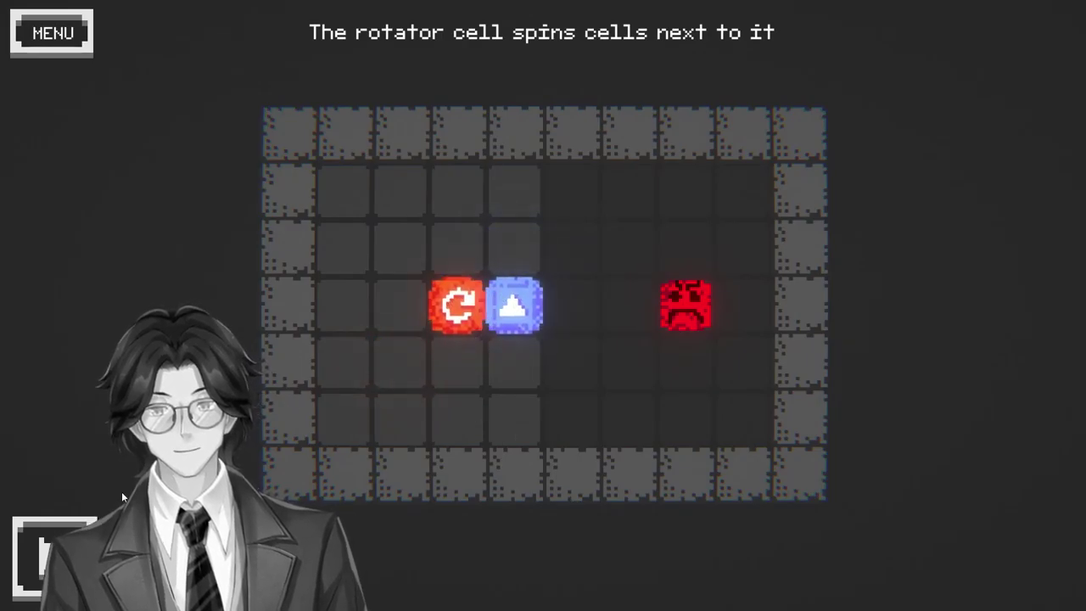
key("space")
left_click(912, 554)
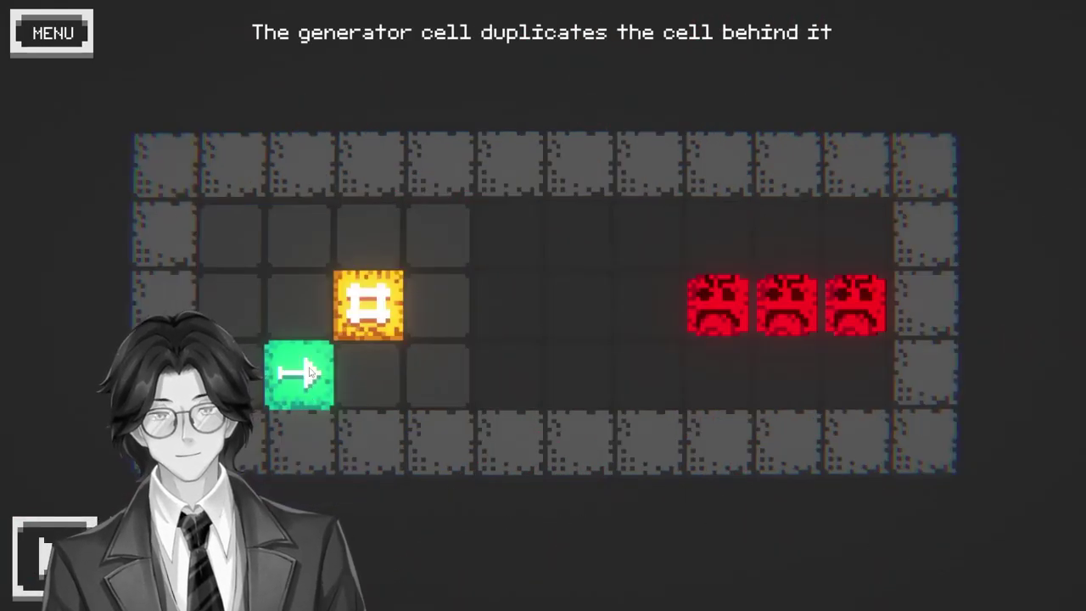
left_click_drag(303, 376, 439, 304)
key("space")
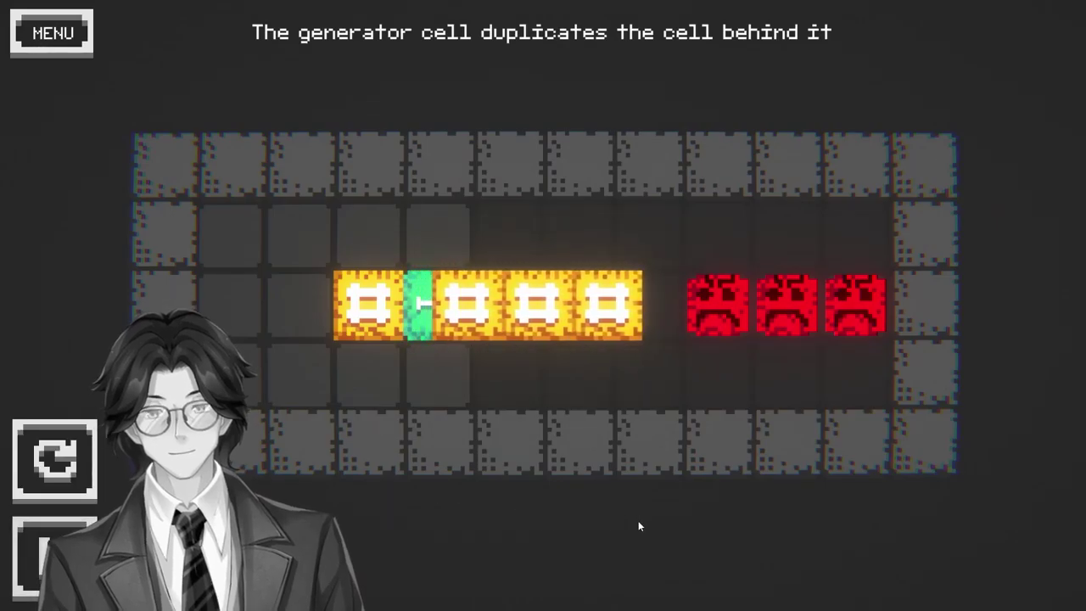
Solve the one-direction level by moving two yellow cells and two blue down-moving cells, then running it.
left_click(968, 557)
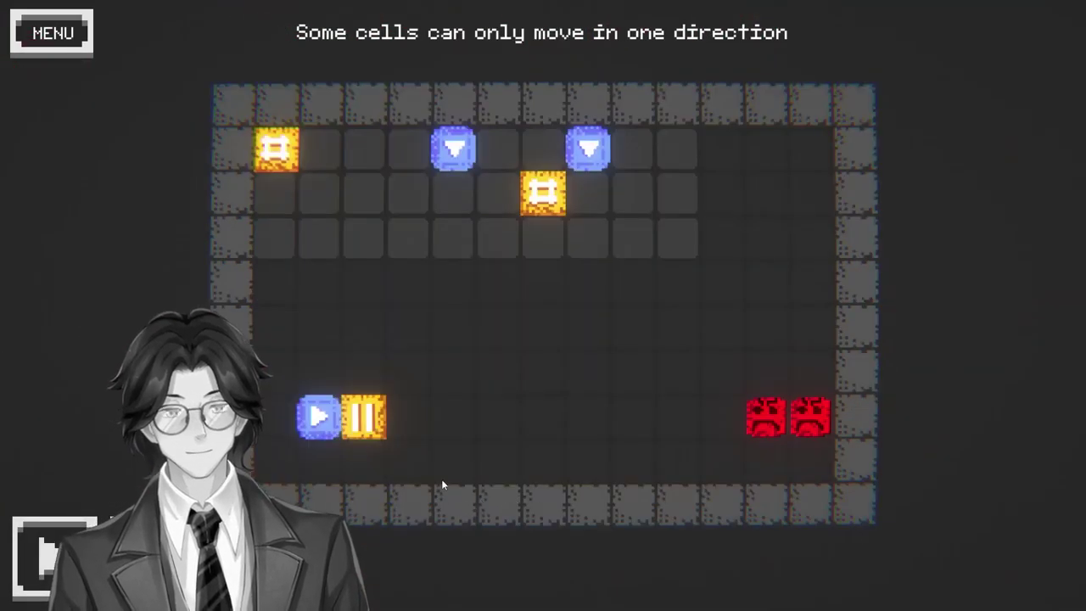
left_click_drag(543, 191, 371, 236)
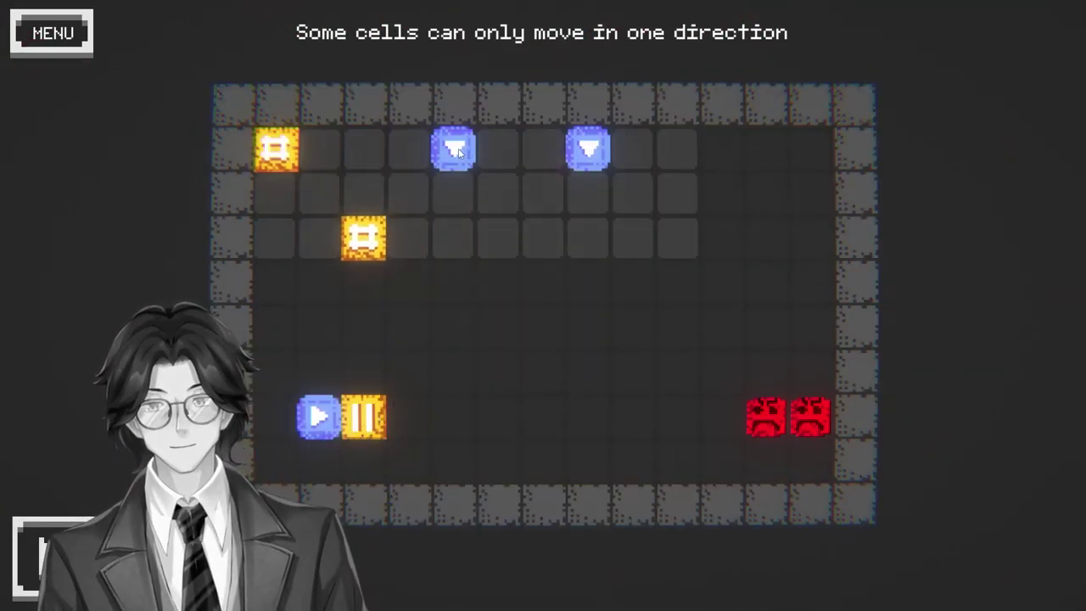
left_click_drag(454, 148, 364, 149)
left_click_drag(276, 149, 446, 244)
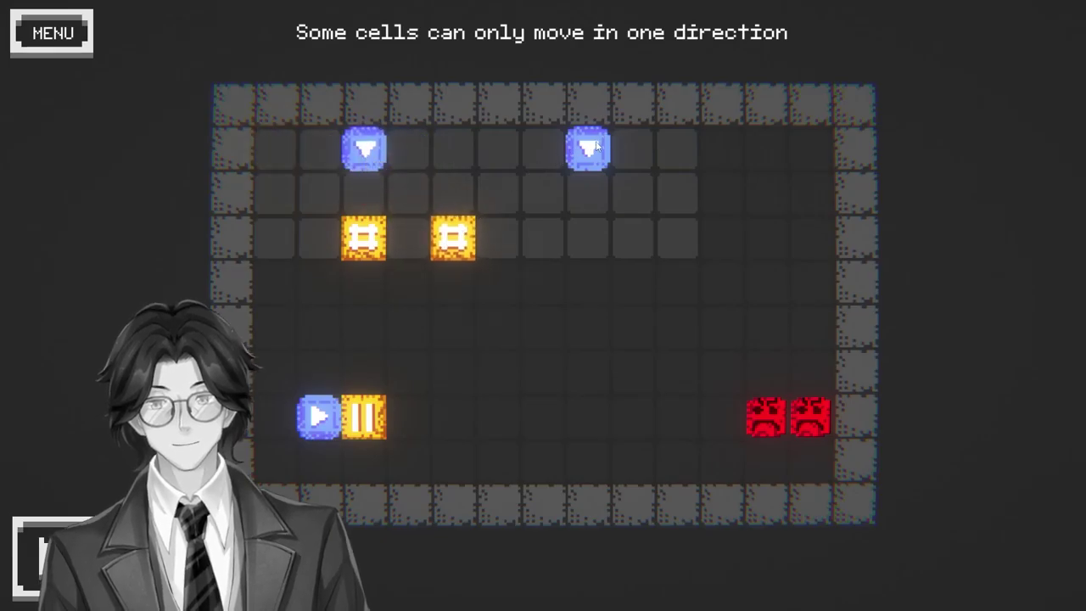
left_click_drag(590, 149, 454, 148)
key("space")
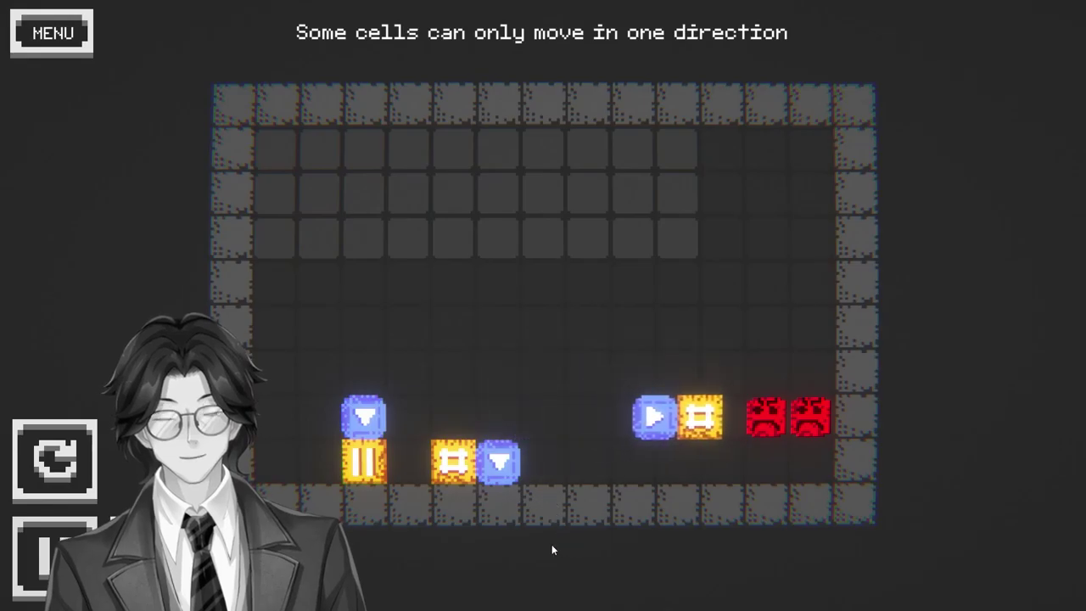
On the two-enemy generator level, run the blue mover placed above the generator.
left_click(933, 551)
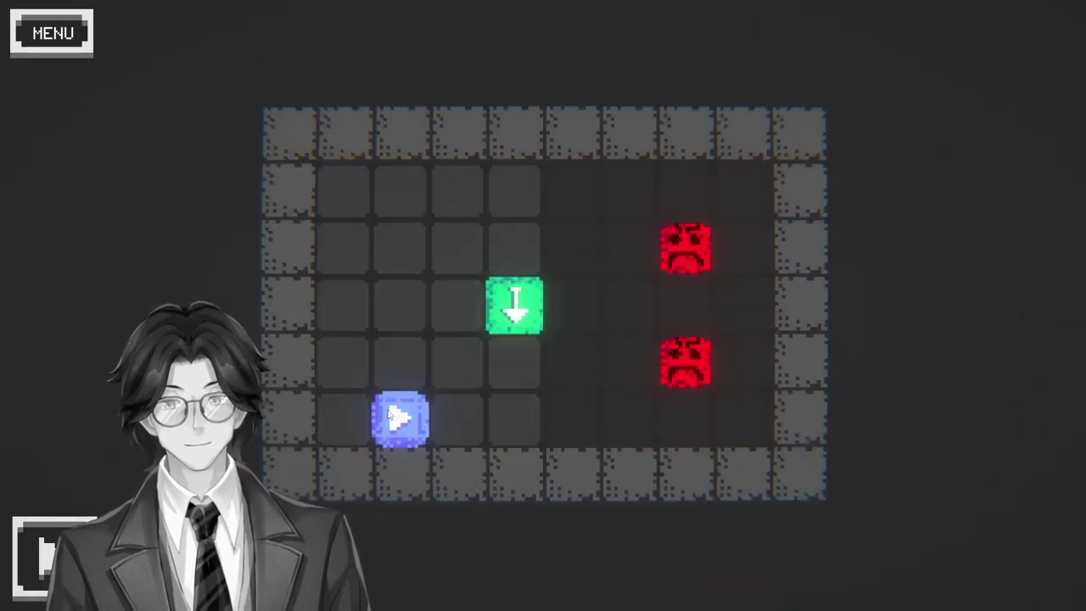
left_click_drag(390, 414, 514, 247)
key("space")
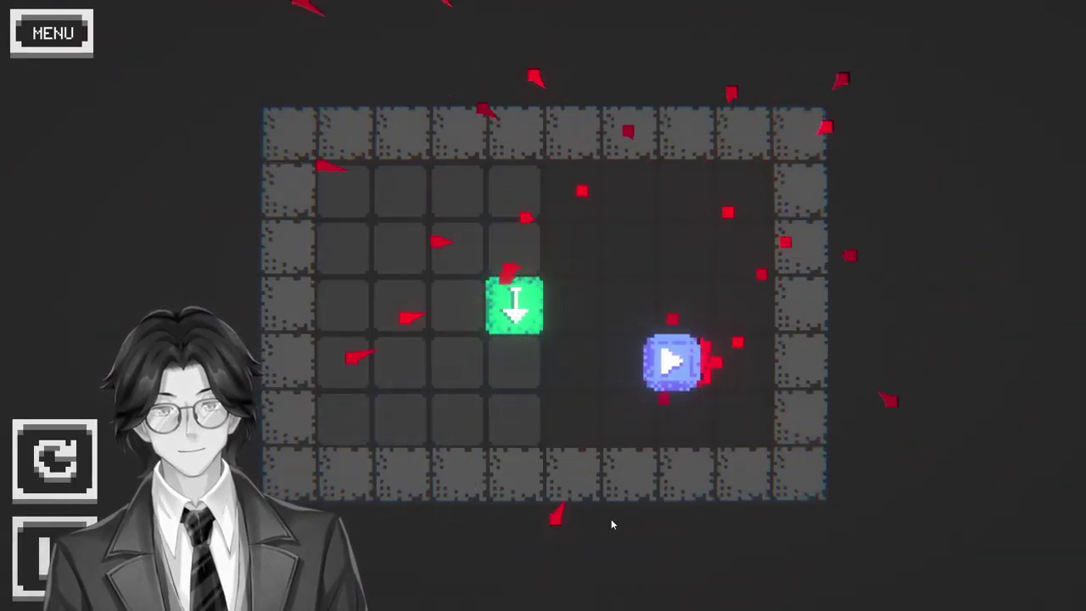
Lower the yellow one-direction cell, put a blue down cell above the mover, run, and advance.
left_click(959, 553)
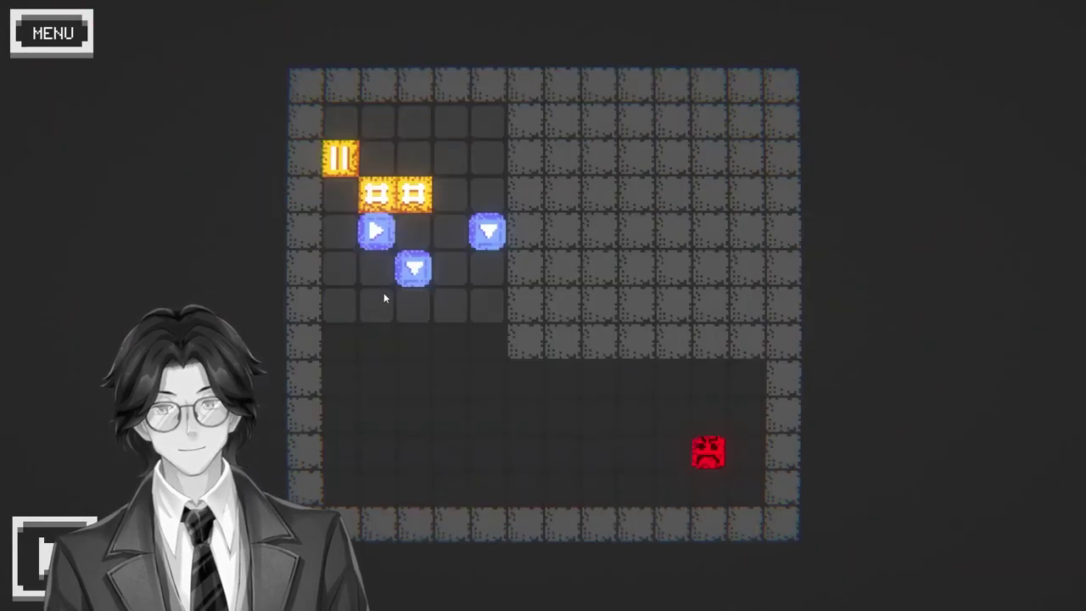
mouse_move(339, 157)
left_mouse_down()
mouse_move(375, 266)
mouse_move(338, 268)
mouse_move(339, 303)
left_mouse_up()
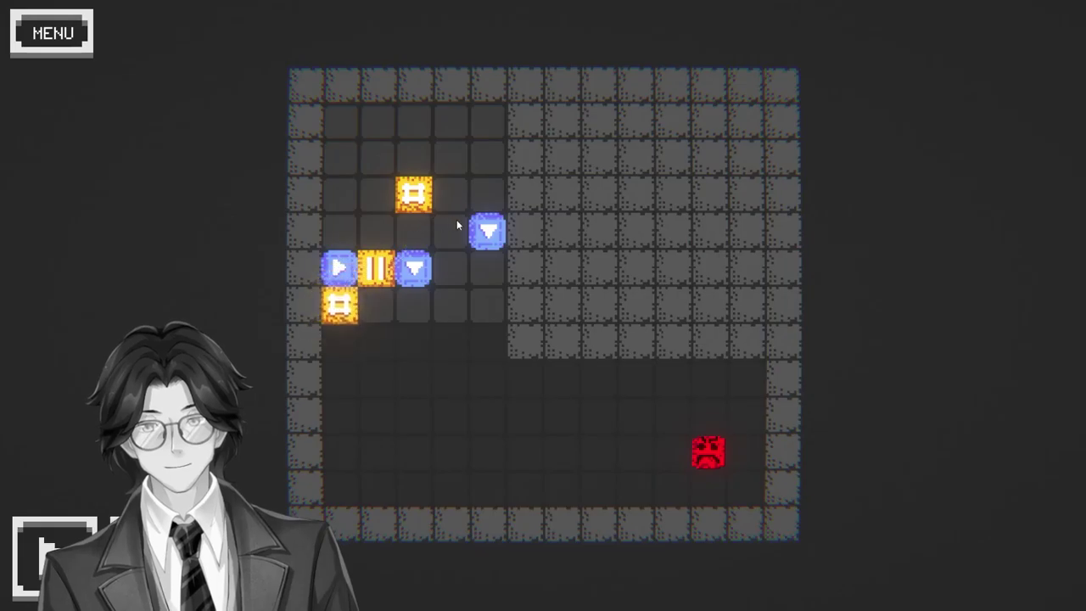
left_click_drag(370, 247, 339, 230)
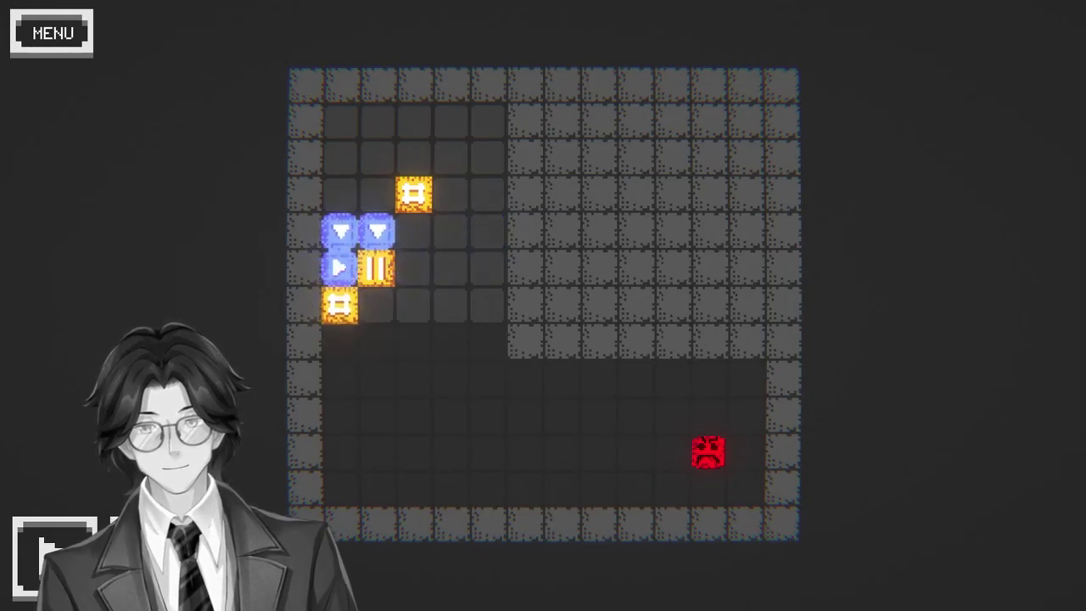
left_click(49, 545)
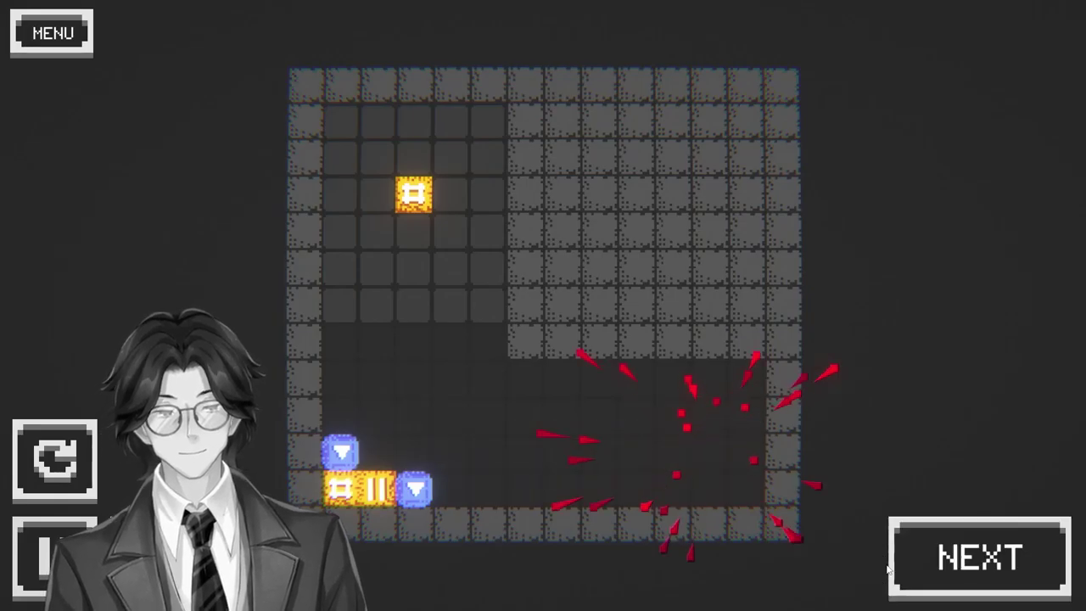
left_click(892, 569)
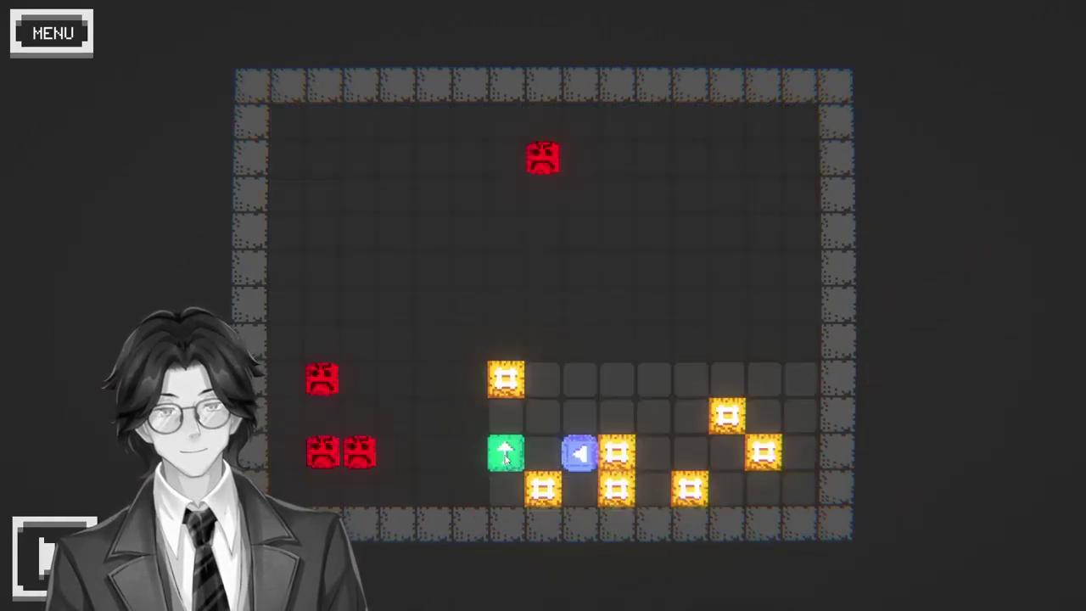
Arrange the green generator, three yellow cells and the blue cell into one row.
left_click_drag(506, 456, 565, 422)
left_click_drag(514, 389, 545, 456)
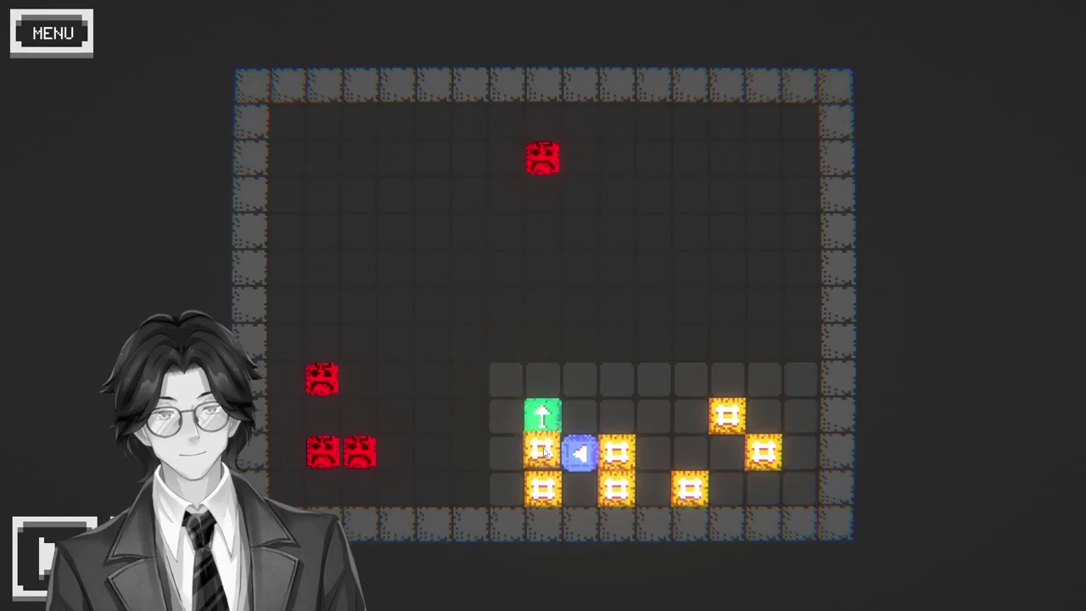
left_click(580, 454)
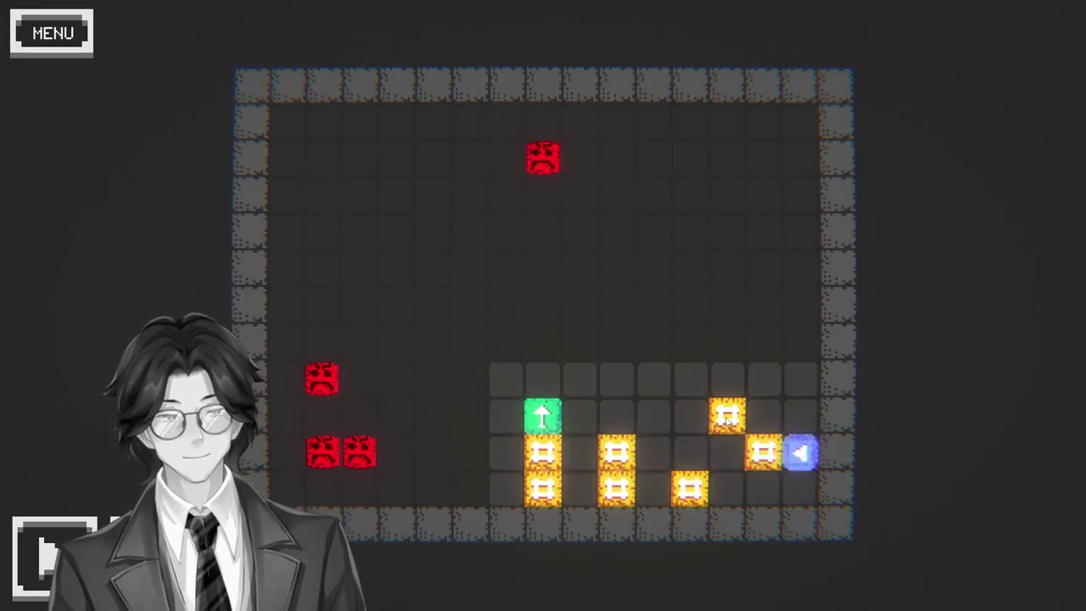
left_click_drag(700, 490, 689, 452)
left_click_drag(617, 488, 653, 453)
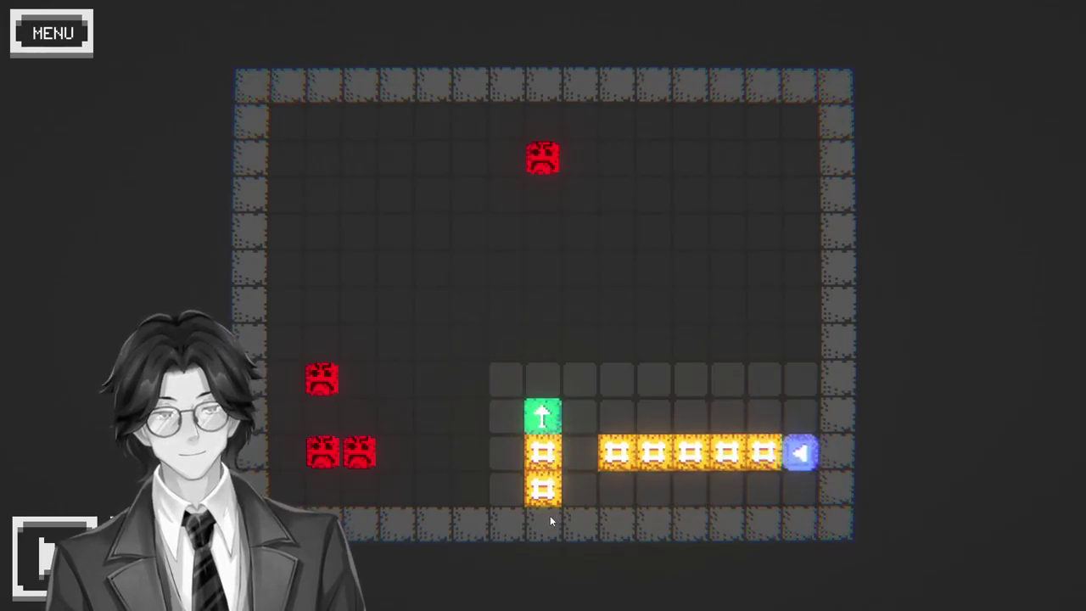
left_click_drag(547, 486, 580, 454)
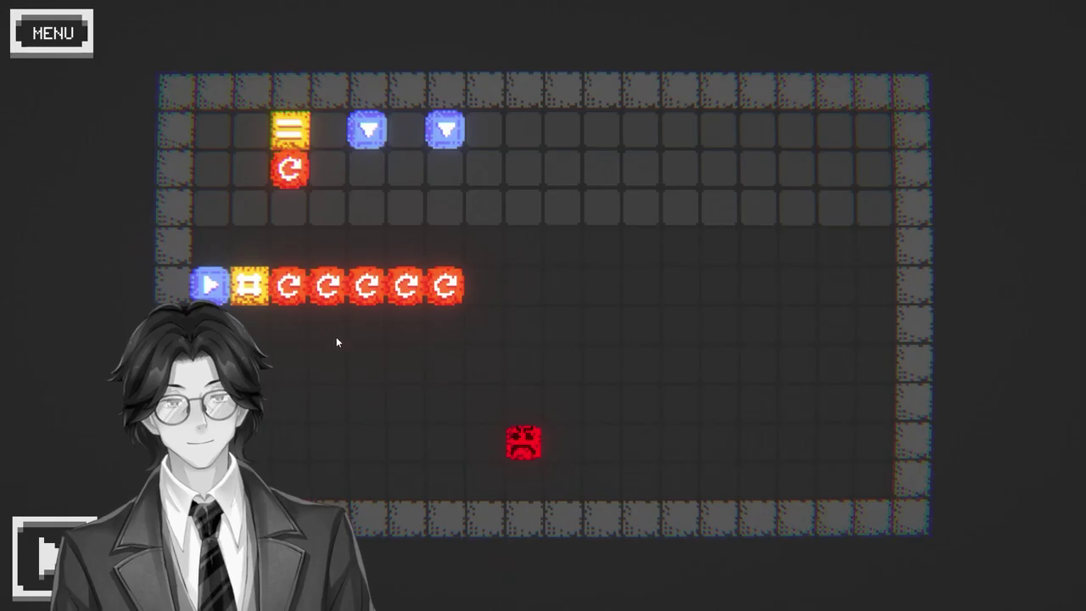
Clear the rotator level with the rotator and yellow cell under the right blue cell.
left_click_drag(291, 174, 450, 173)
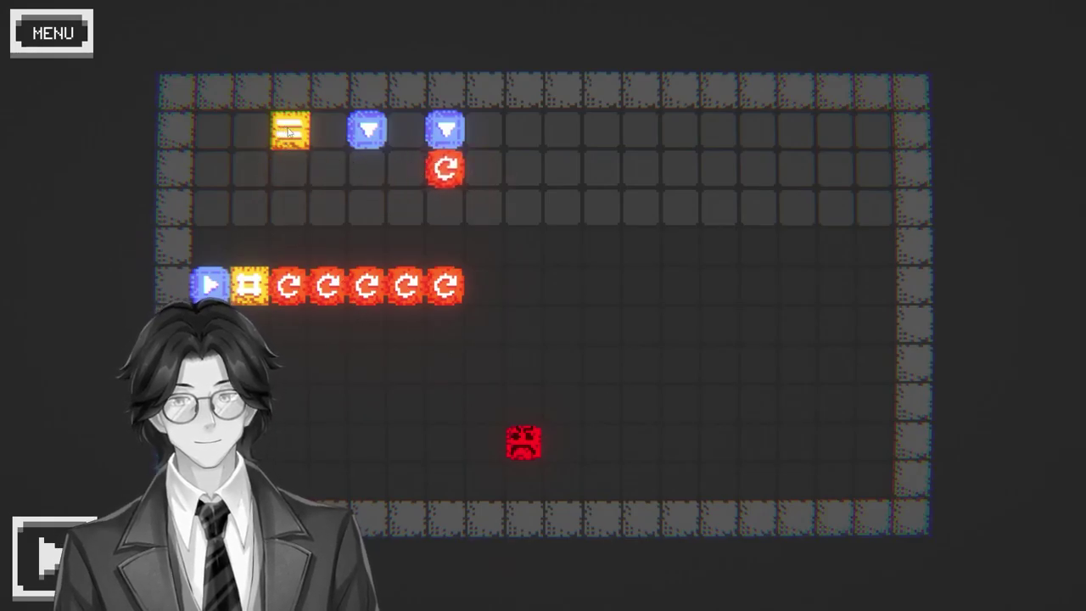
mouse_move(290, 129)
left_mouse_down()
mouse_move(329, 129)
mouse_move(446, 167)
left_mouse_up()
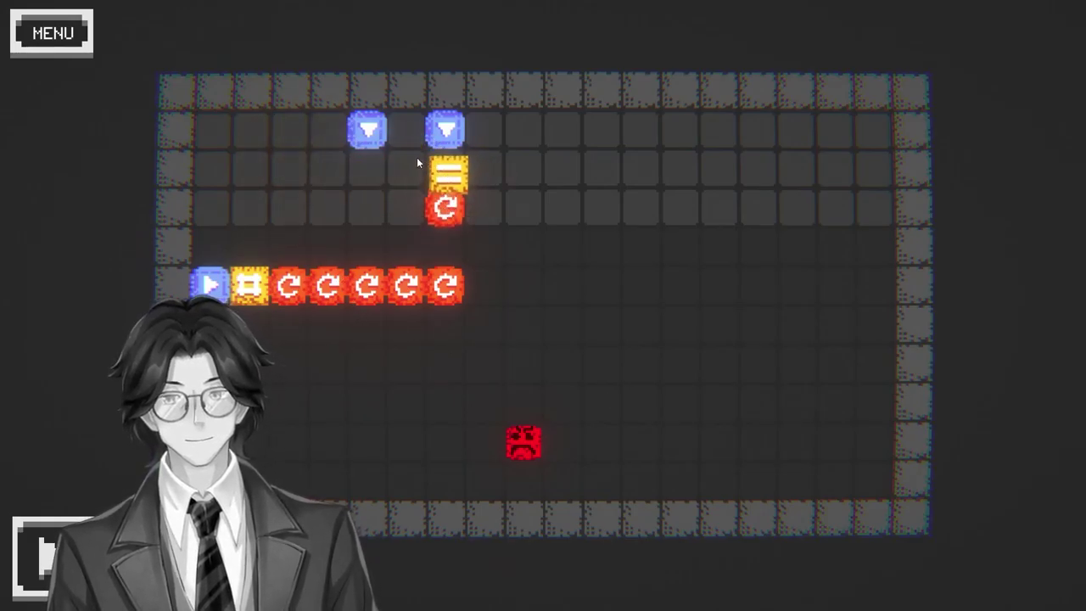
left_click_drag(367, 129, 251, 129)
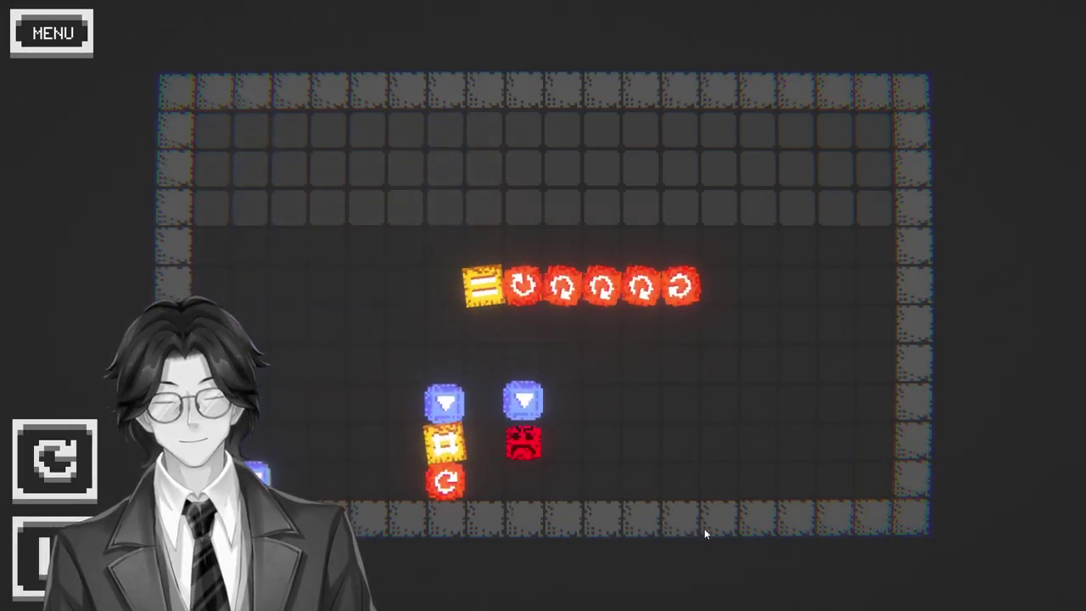
left_click(976, 550)
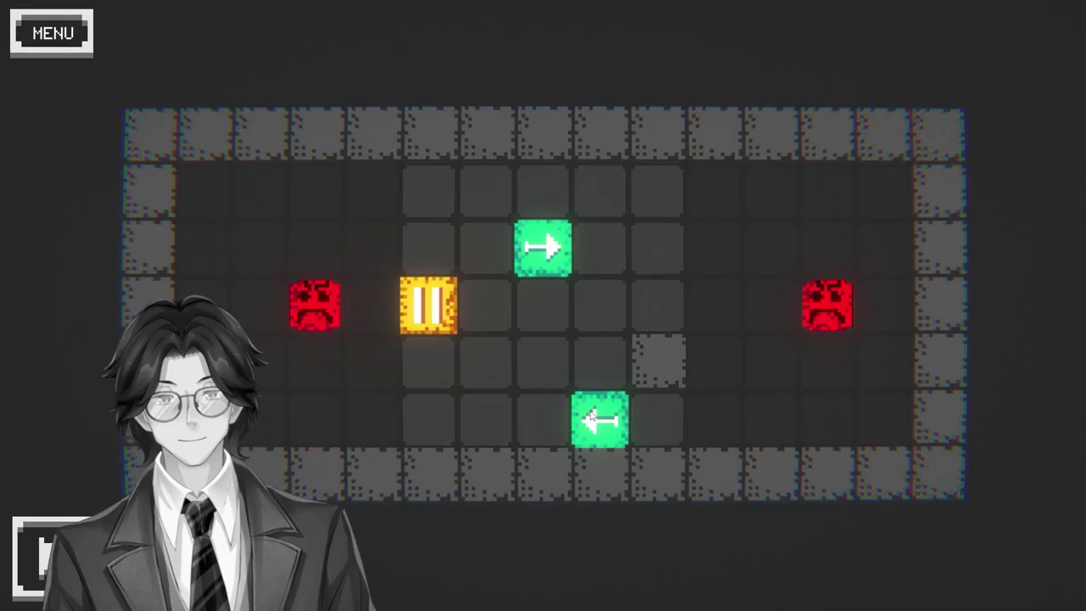
Clear the two-enemy level with the left-arrow green cells in the middle row and the yellow cell lowered.
left_click_drag(600, 419, 487, 305)
left_click_drag(543, 247, 543, 305)
left_click_drag(447, 319, 486, 363)
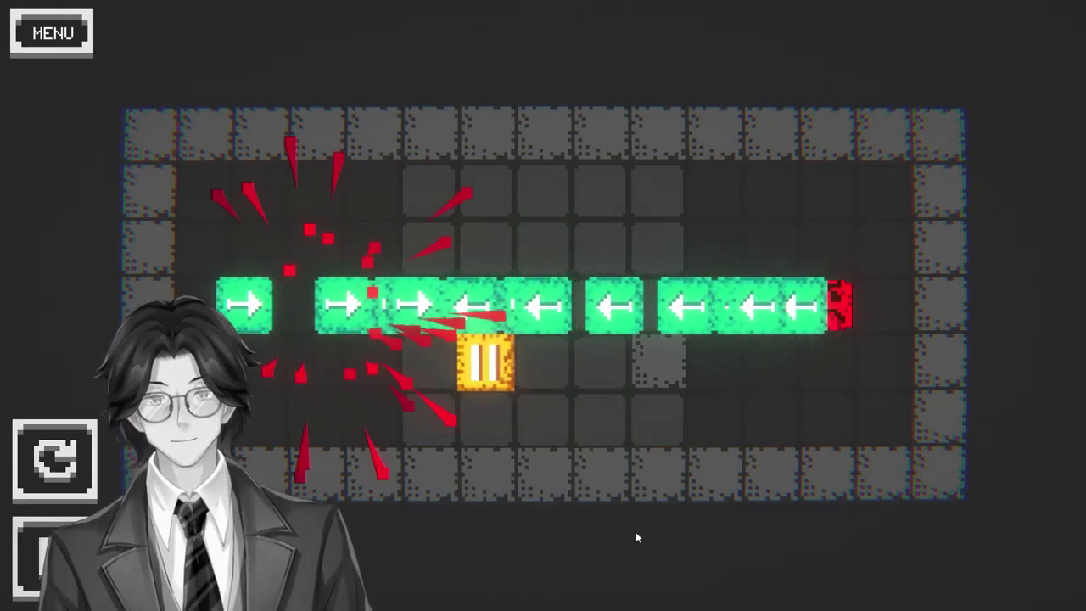
left_click(902, 562)
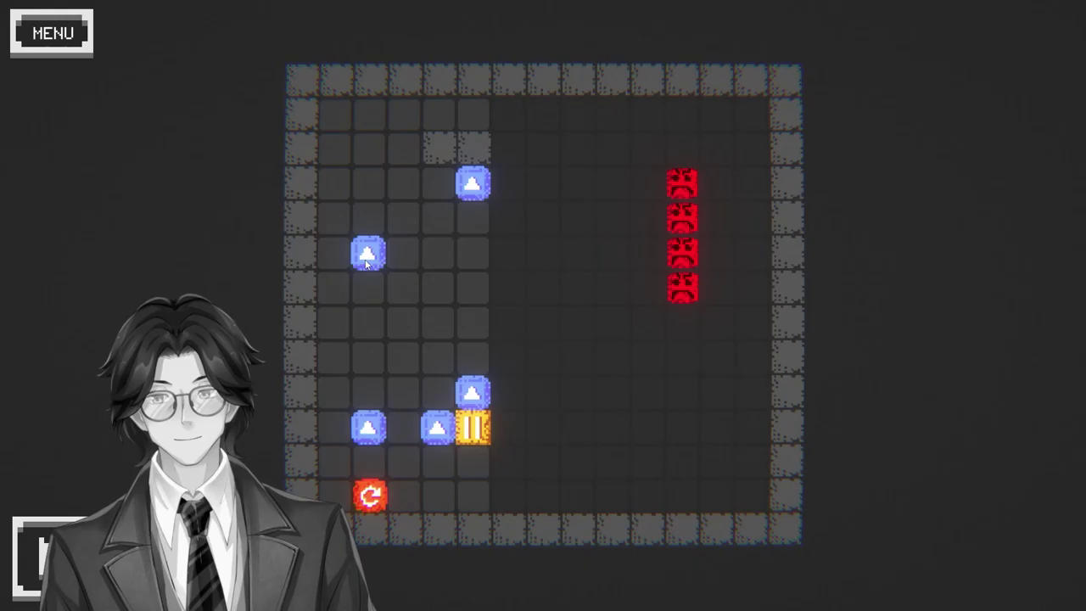
Stack the blue up cells in the column and beside the yellow cell, run, and advance.
left_click_drag(367, 264, 476, 217)
left_click_drag(472, 393, 469, 263)
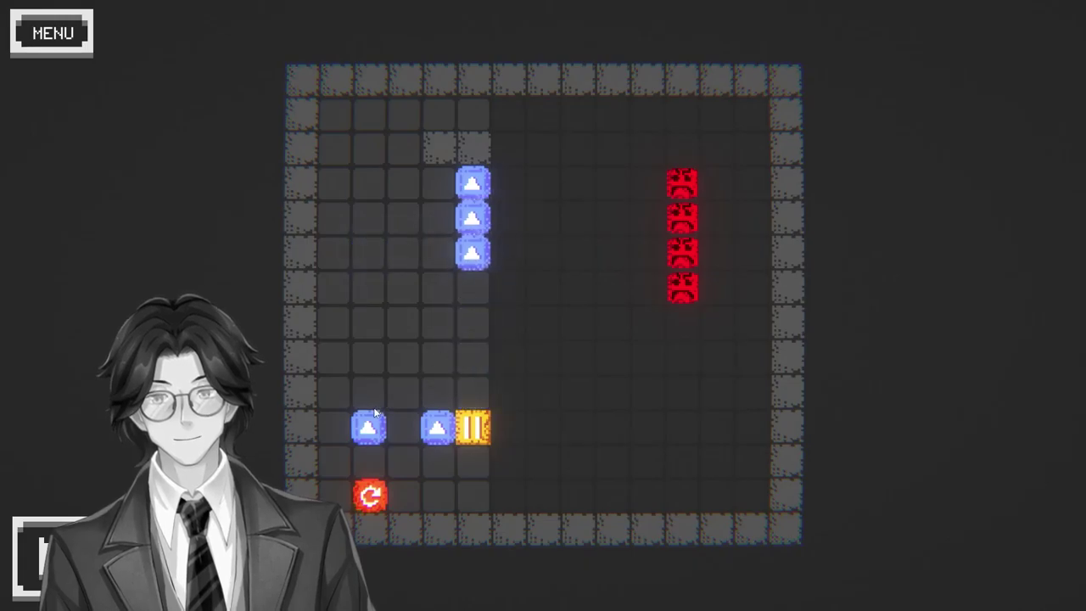
left_click_drag(439, 422, 441, 389)
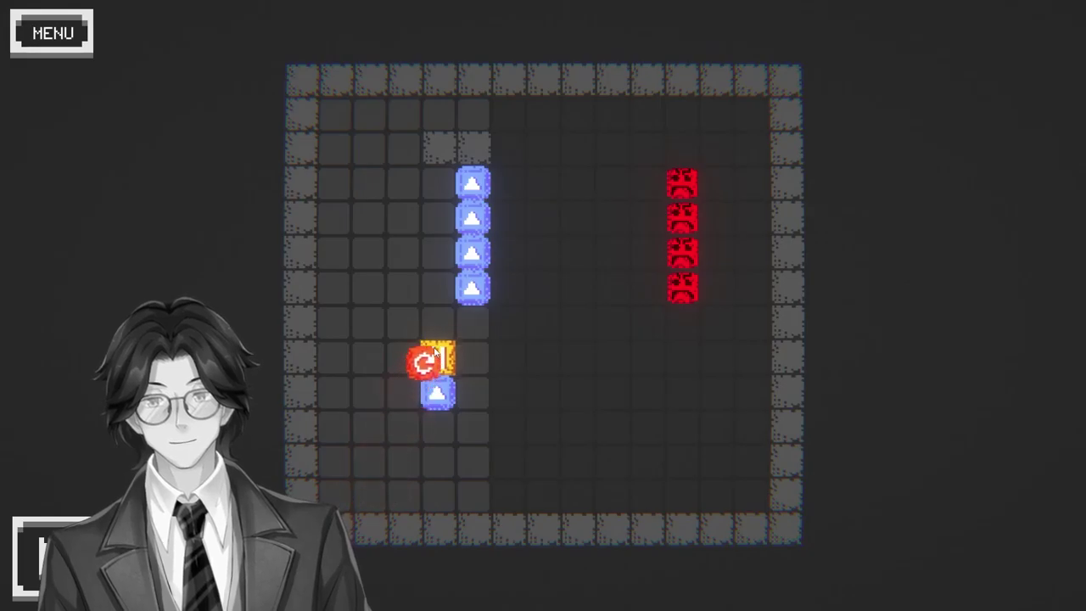
key("space")
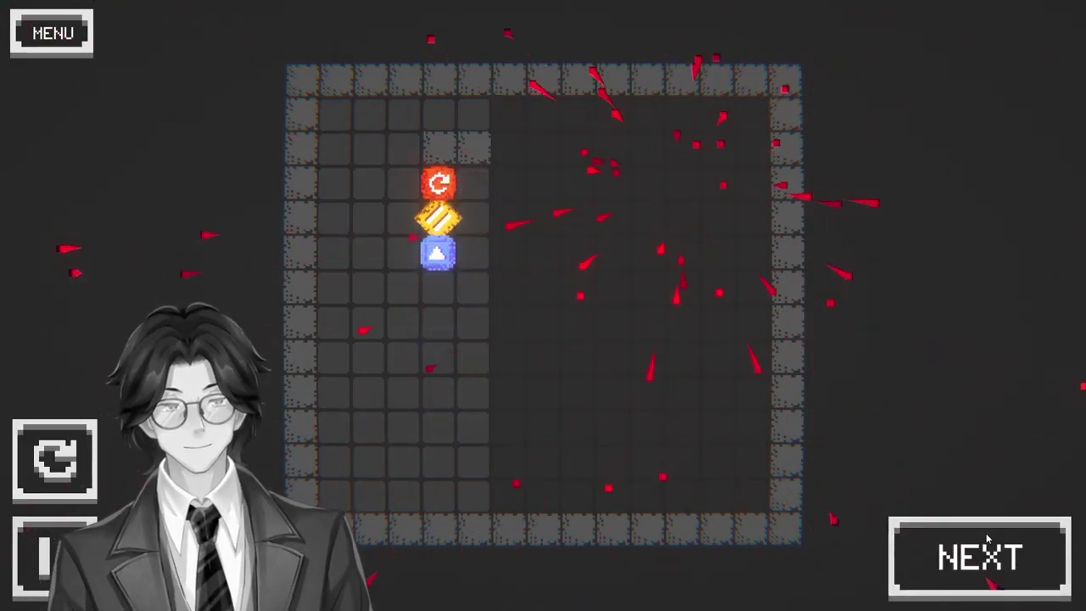
left_click(982, 560)
Shift the green arrow right and surround it with the red rotator and both yellow cells, then advance.
left_click_drag(512, 307, 561, 307)
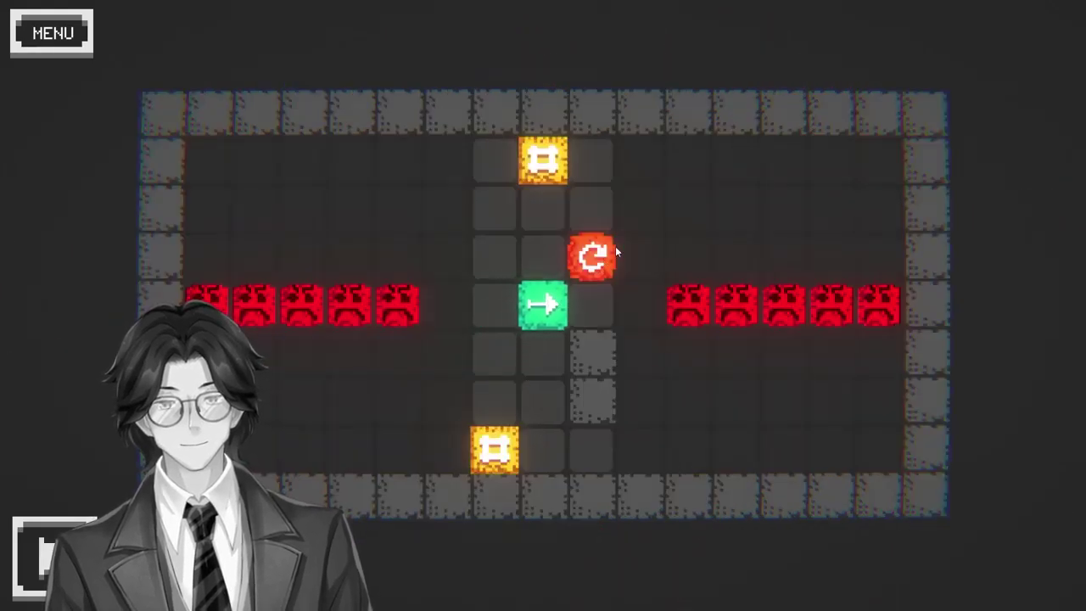
left_click_drag(613, 249, 575, 250)
left_click_drag(543, 159, 592, 305)
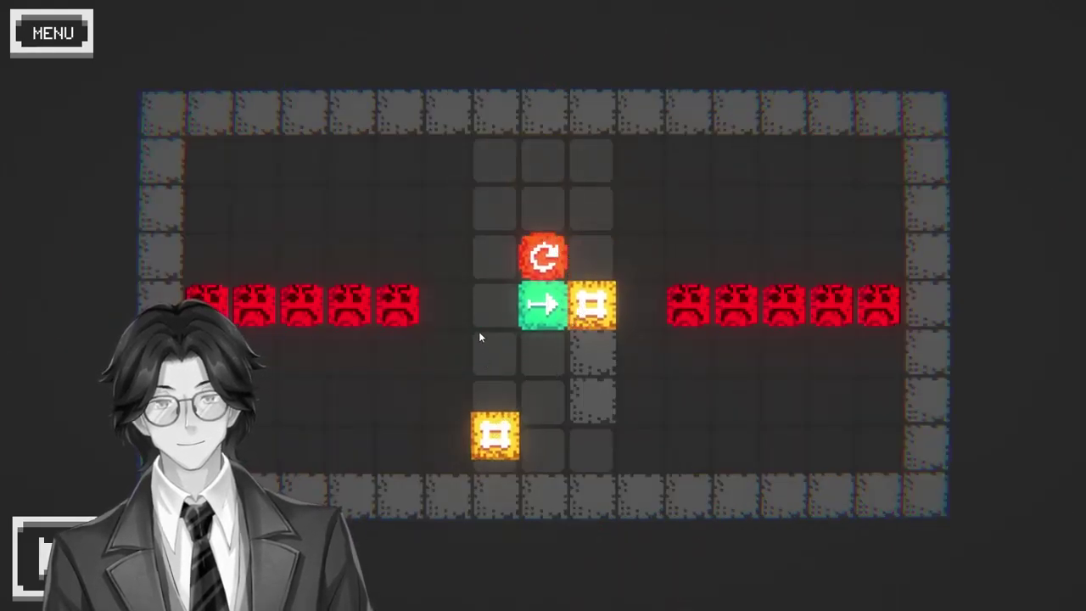
left_click_drag(495, 449, 494, 305)
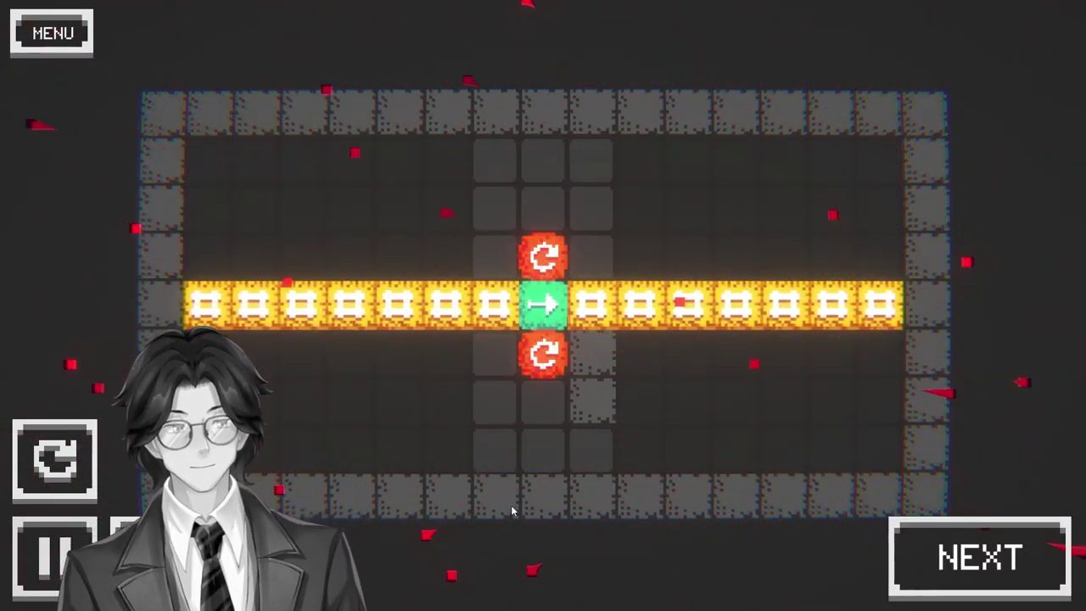
left_click(953, 561)
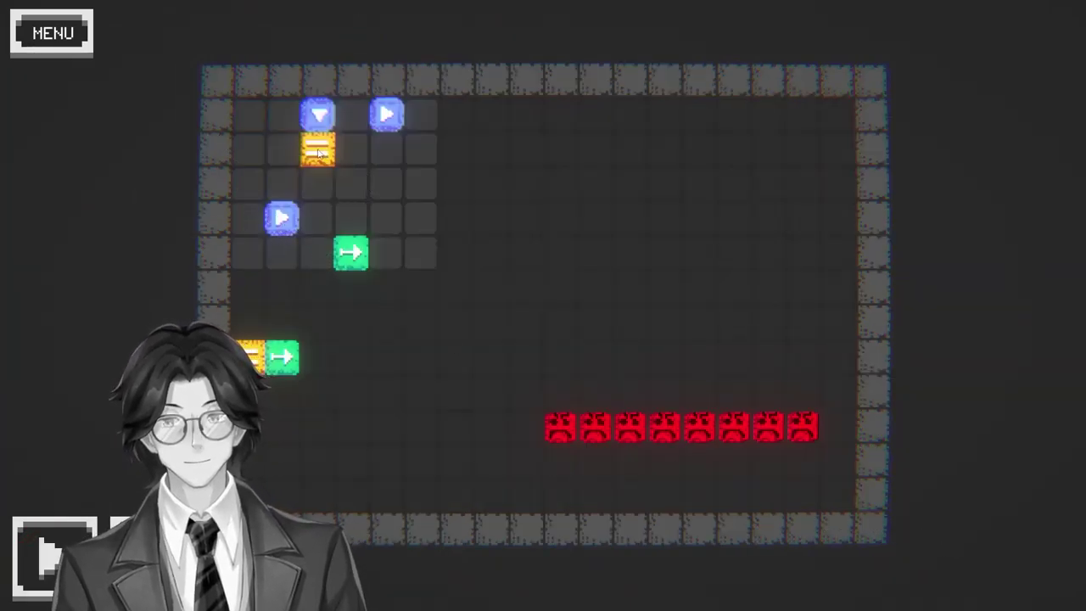
Cluster the green arrow cell and a blue cell with the yellow block, run, and advance.
left_click_drag(355, 253, 430, 214)
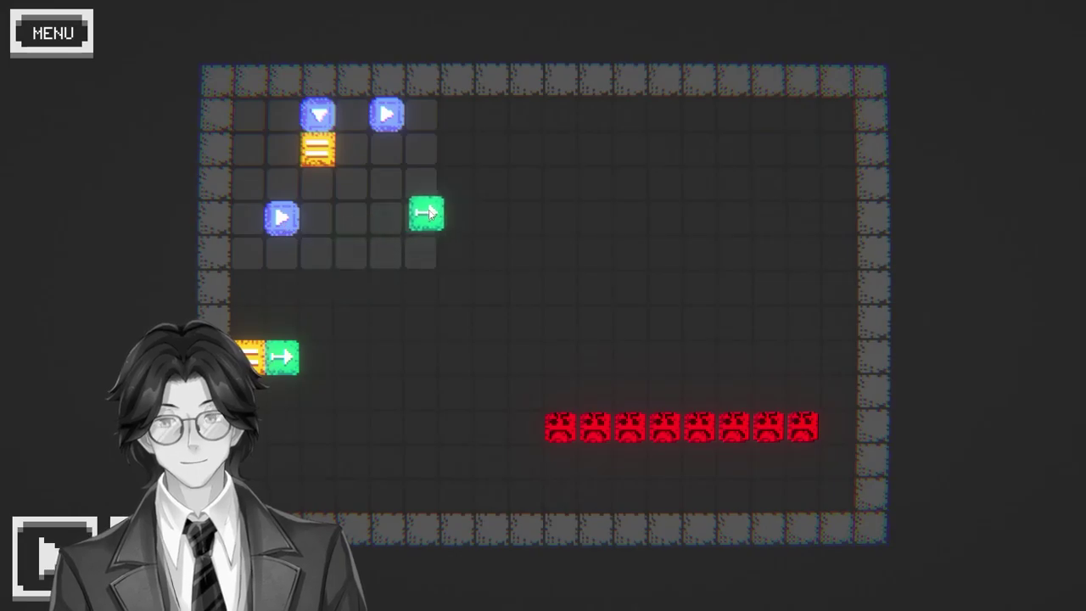
left_click_drag(386, 125, 373, 226)
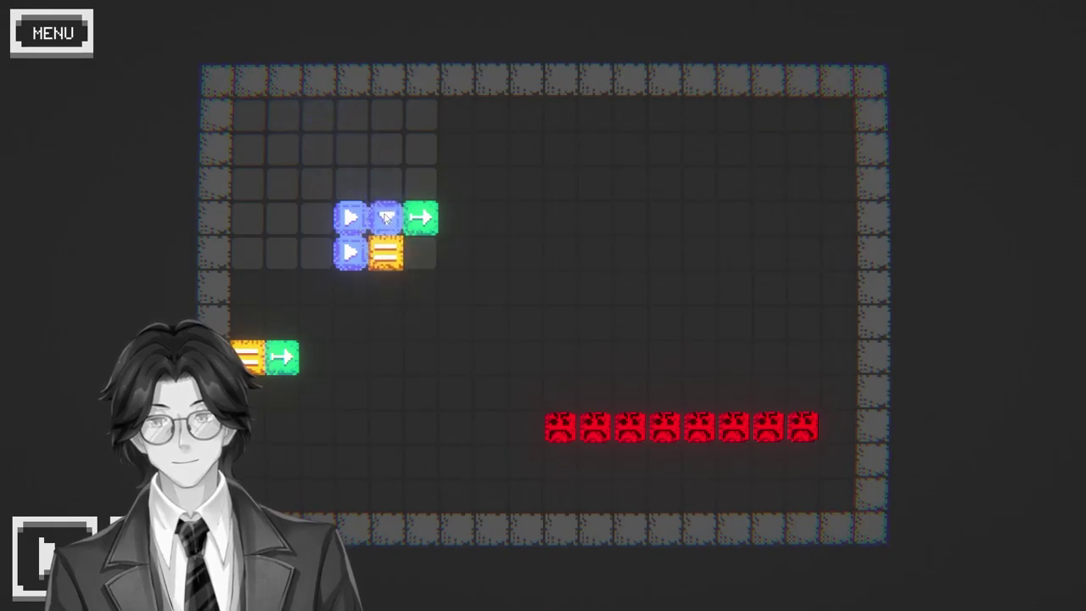
left_click(54, 556)
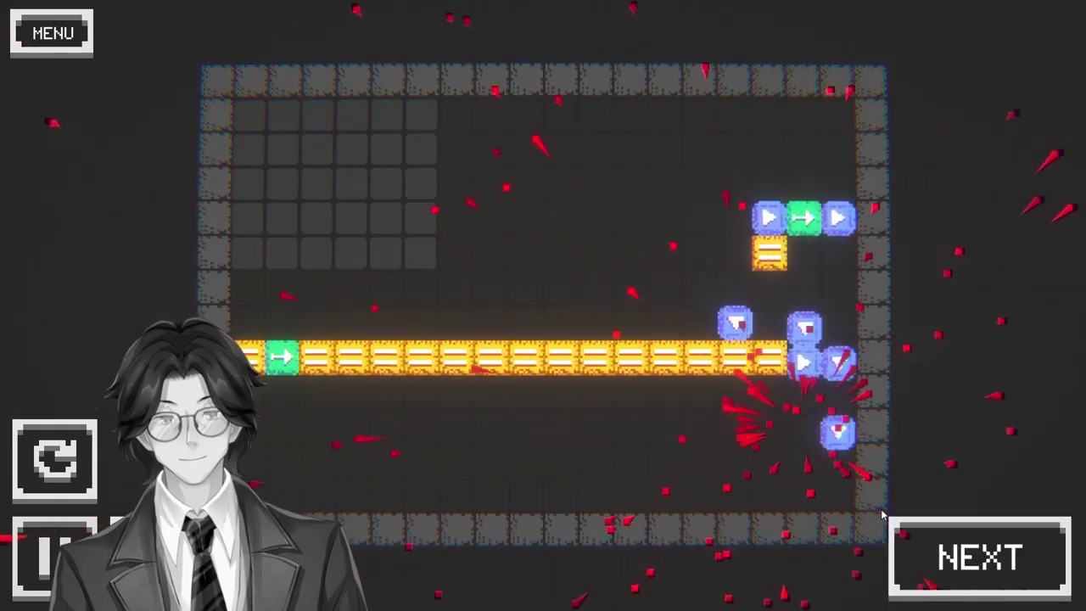
left_click(984, 556)
Shift the yellow cell one space diagonally down-right, run, and load the next level.
left_click_drag(396, 380, 448, 428)
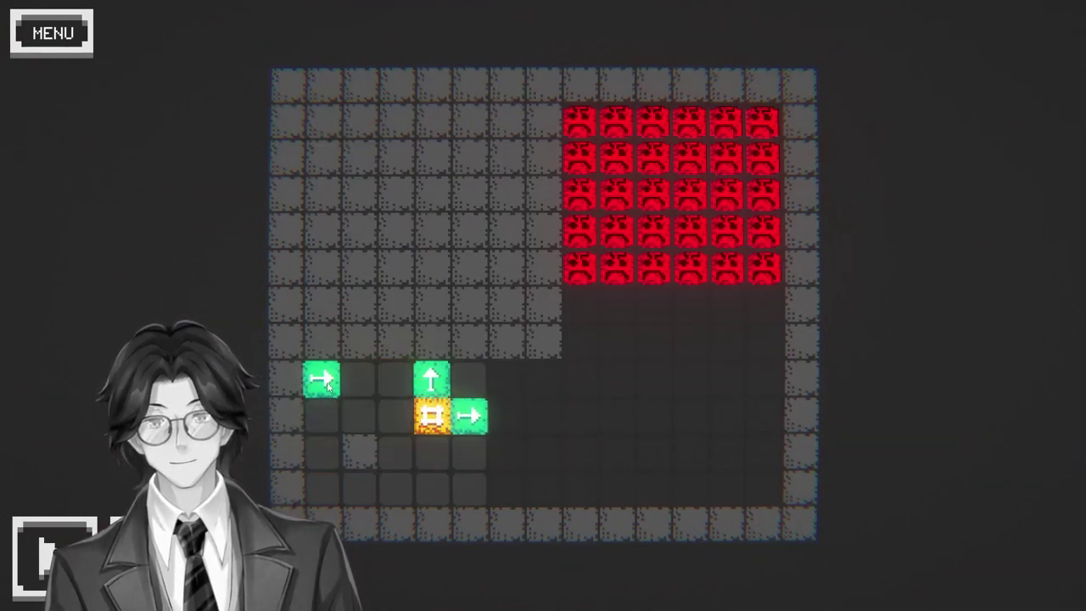
left_click(55, 556)
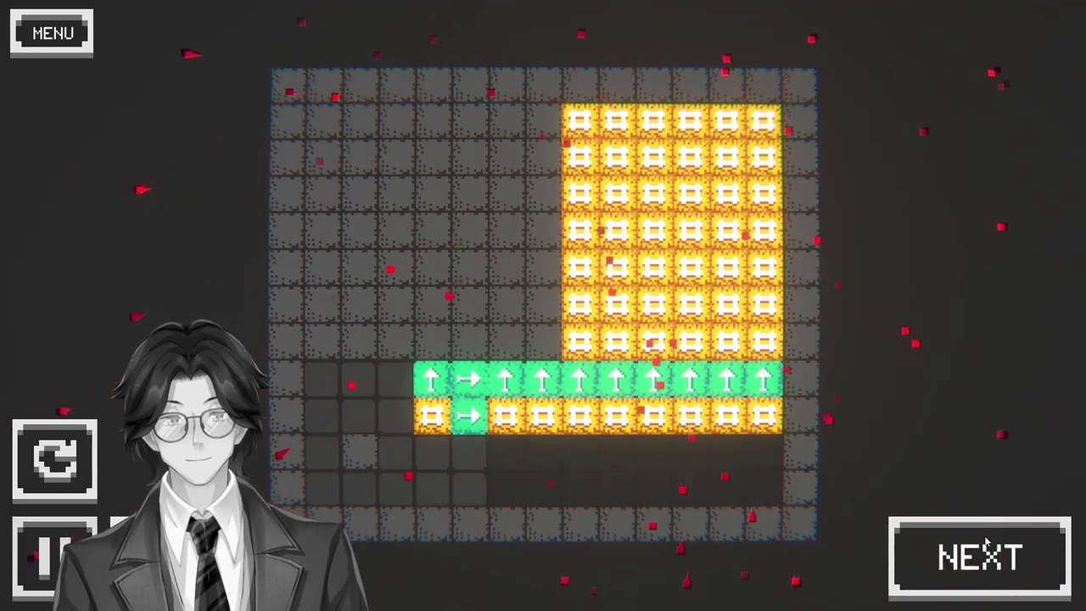
key("Return")
Move four yellow cells and the red rotator left, with a yellow cell beside the green up-arrow.
left_click_drag(846, 293, 399, 287)
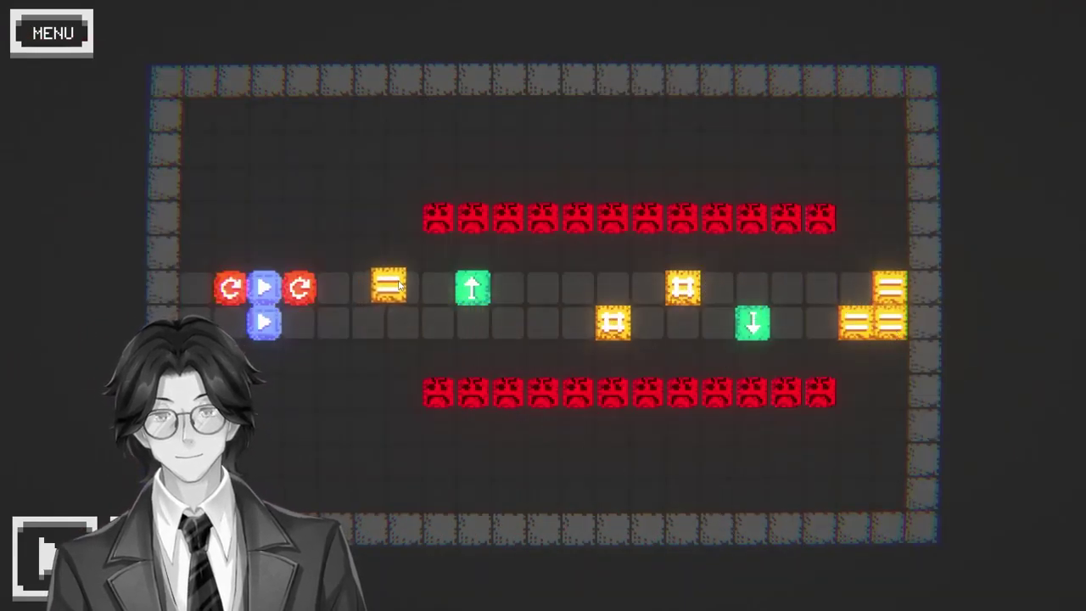
left_click_drag(857, 317, 392, 327)
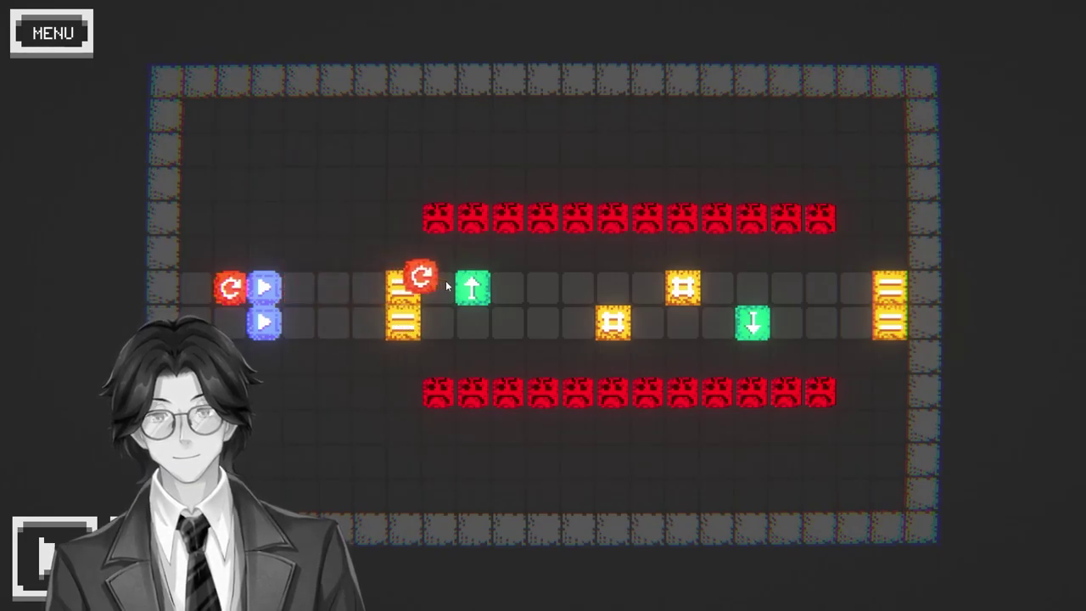
mouse_move(448, 293)
left_mouse_down()
mouse_move(373, 293)
mouse_move(435, 293)
left_mouse_up()
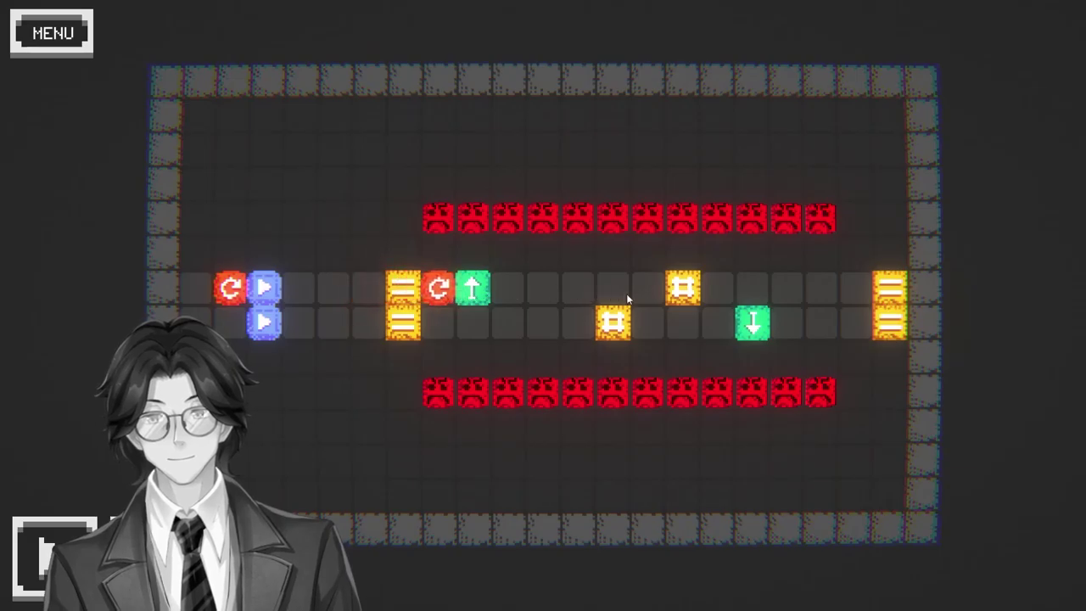
left_click_drag(888, 292, 170, 307)
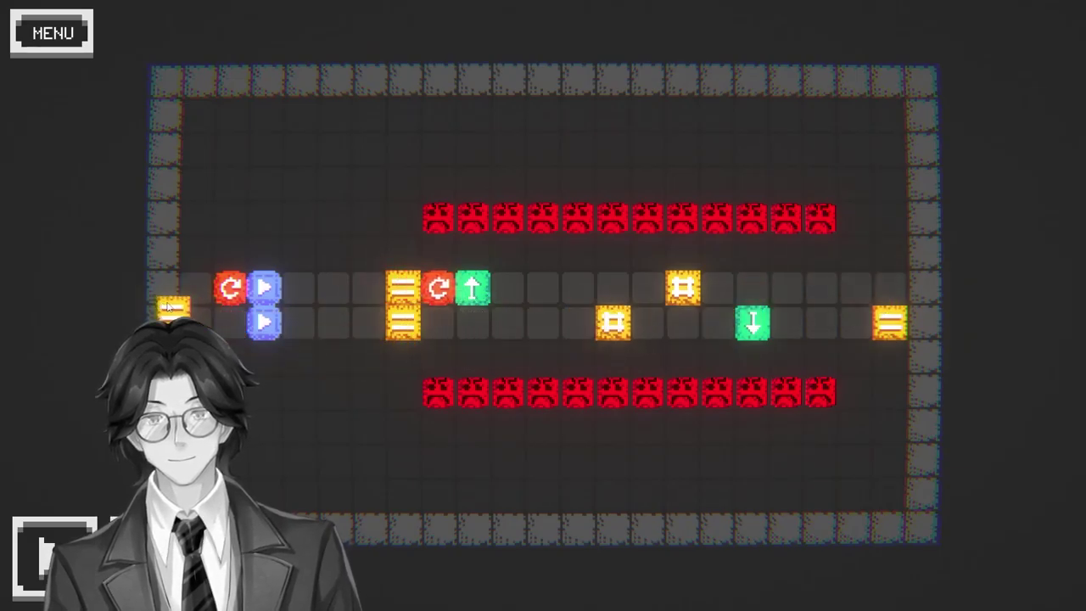
left_click_drag(889, 337, 205, 327)
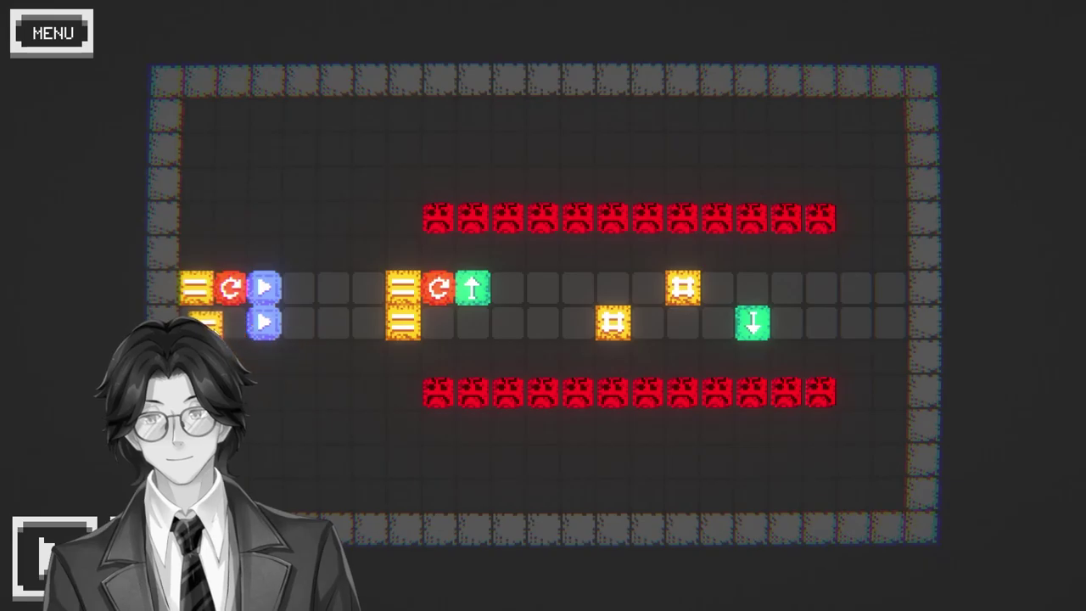
left_click_drag(464, 298, 473, 292)
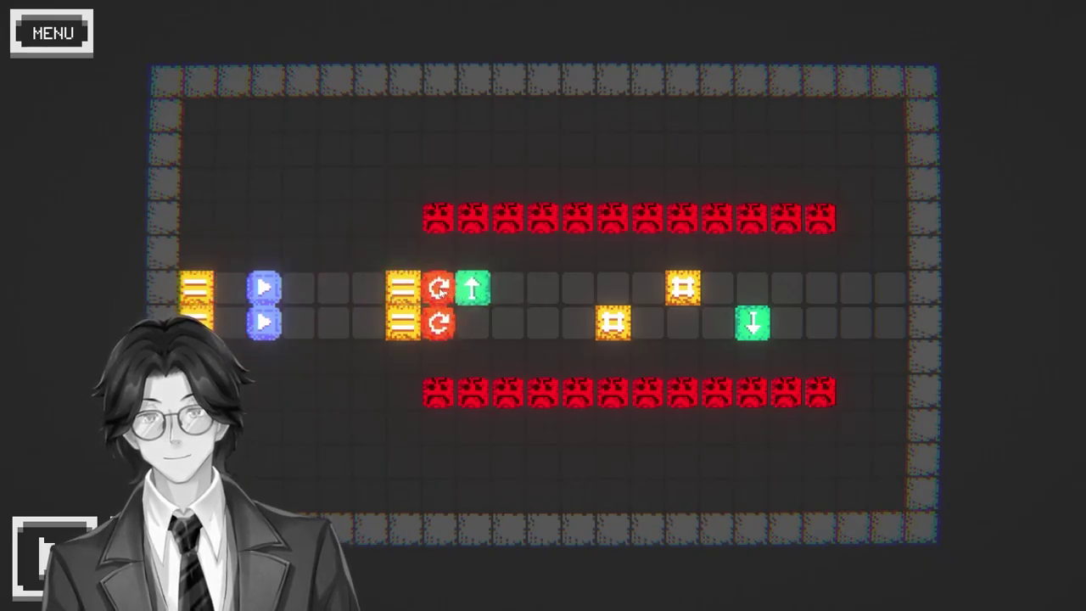
mouse_move(387, 292)
left_mouse_down()
mouse_move(436, 292)
mouse_move(420, 312)
mouse_move(408, 295)
mouse_move(436, 290)
mouse_move(368, 290)
left_mouse_up()
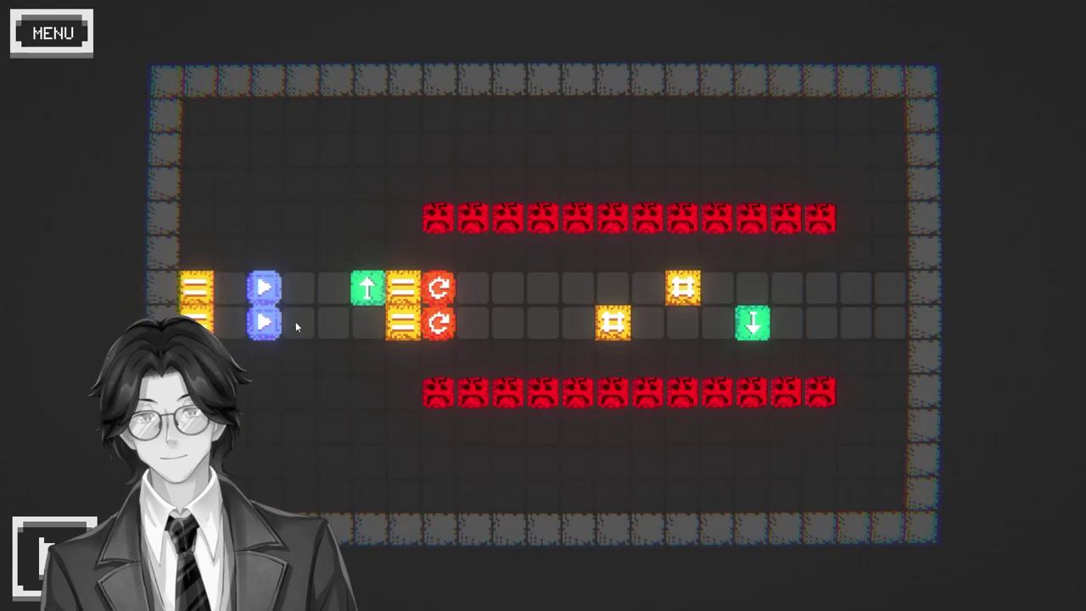
Bring the green down-arrow left with a blue cell beside it and the last yellow far left, then run and advance.
left_click_drag(742, 321, 452, 331)
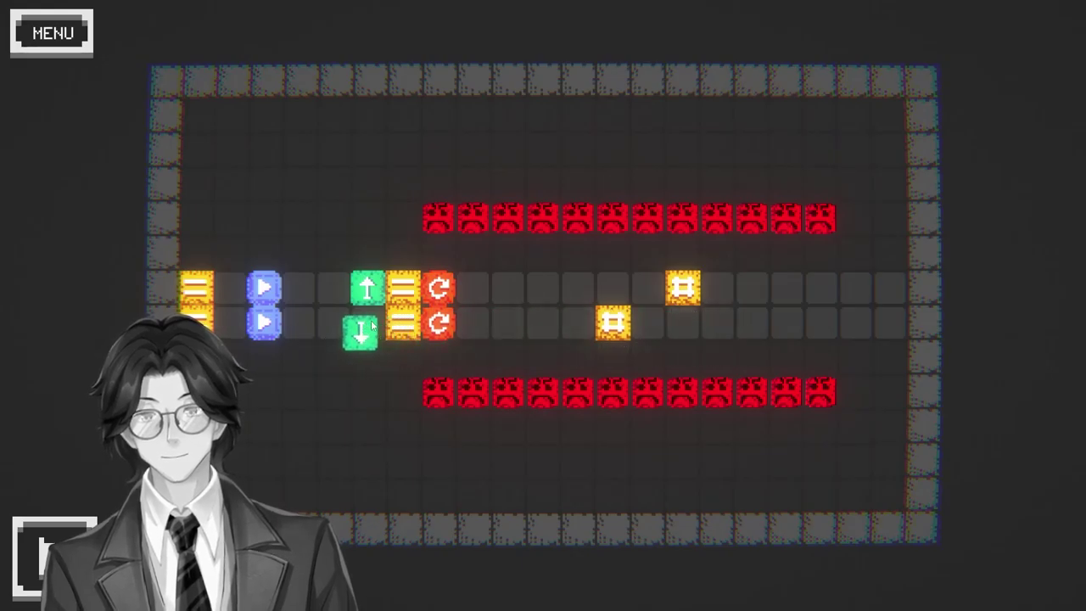
mouse_move(360, 307)
left_mouse_down()
mouse_move(229, 289)
mouse_move(333, 288)
left_mouse_up()
left_click_drag(276, 321, 333, 323)
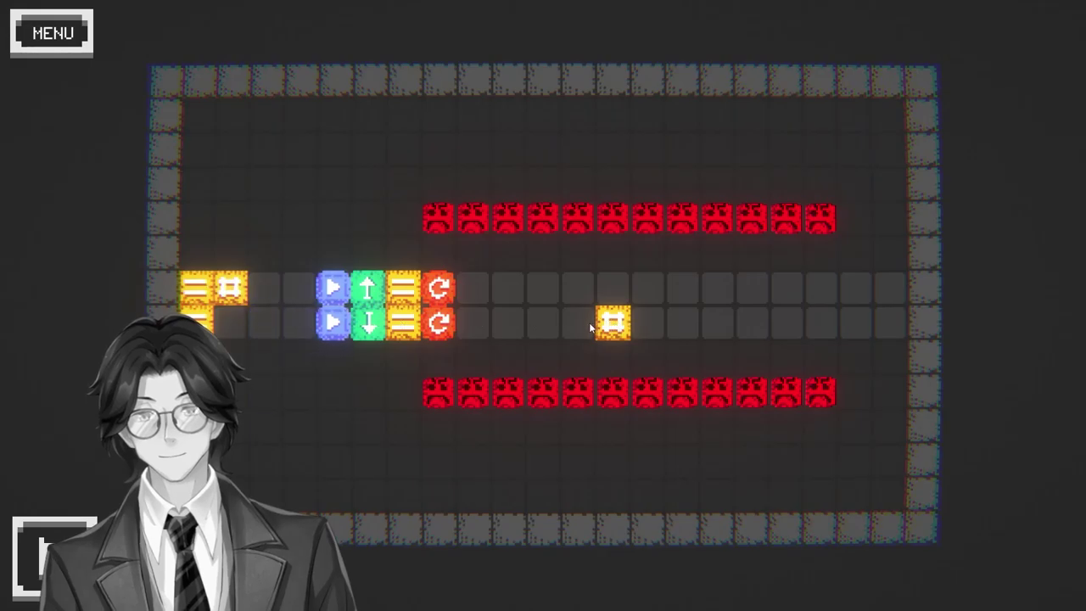
left_click_drag(608, 327, 234, 334)
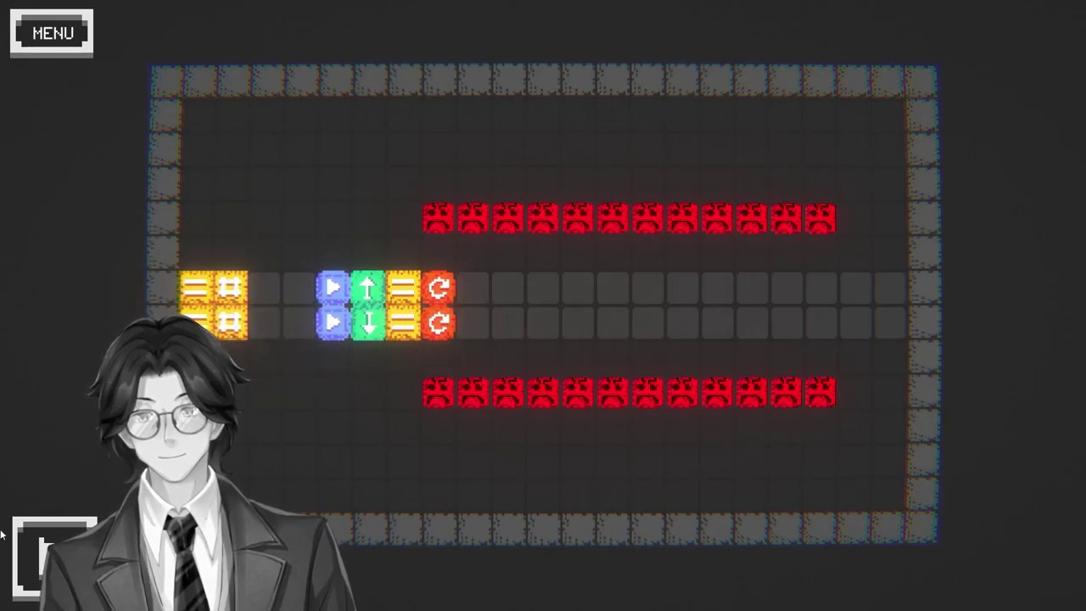
left_click(38, 553)
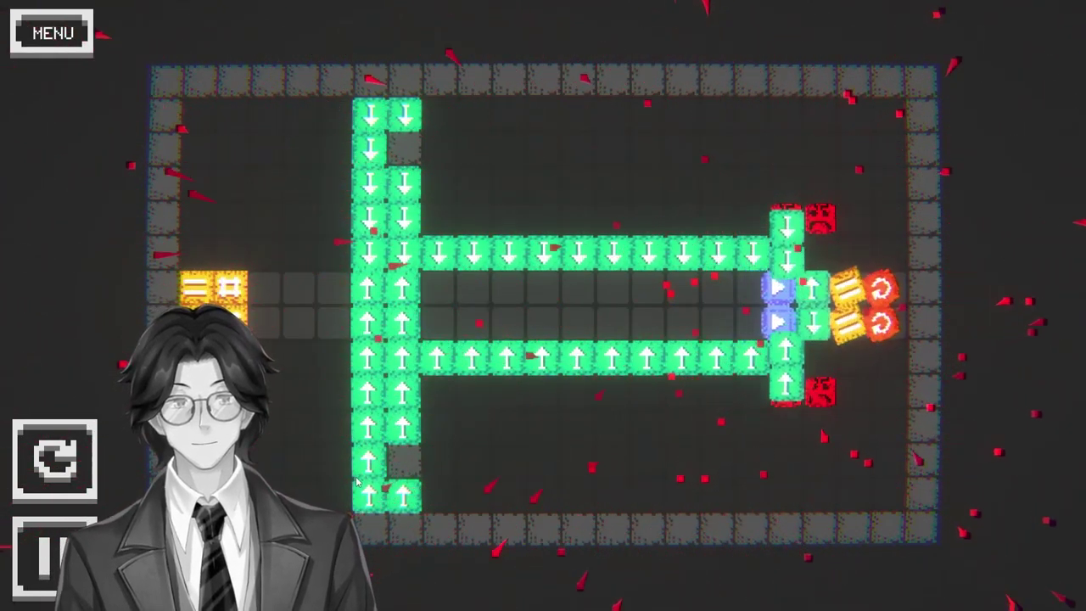
left_click(933, 547)
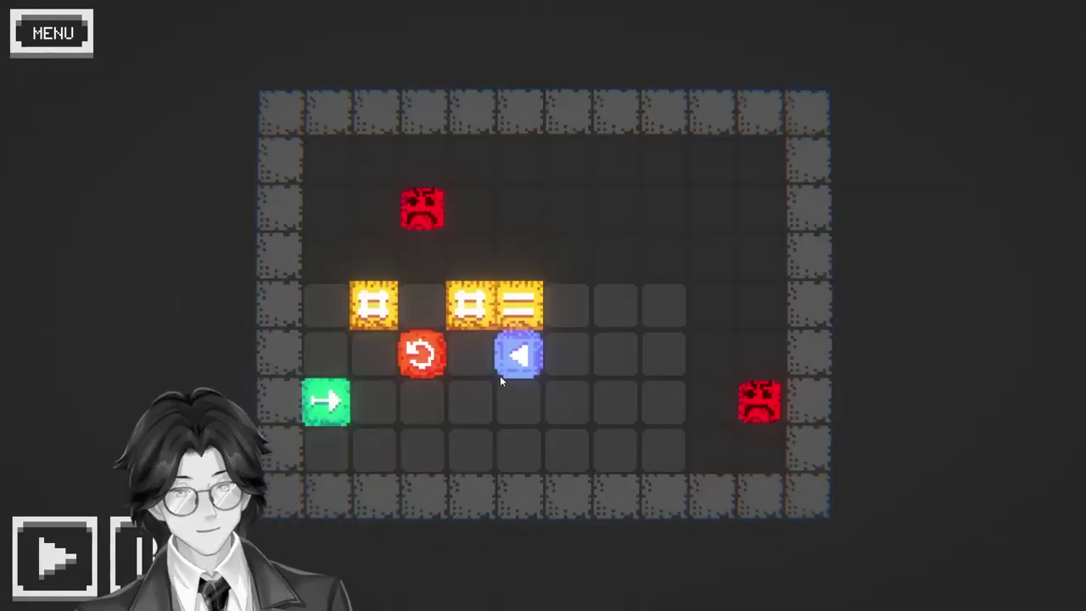
Pack the rotator, green arrow, blue and yellow cells into a compact group, then run the simulation.
left_click_drag(499, 378, 505, 405)
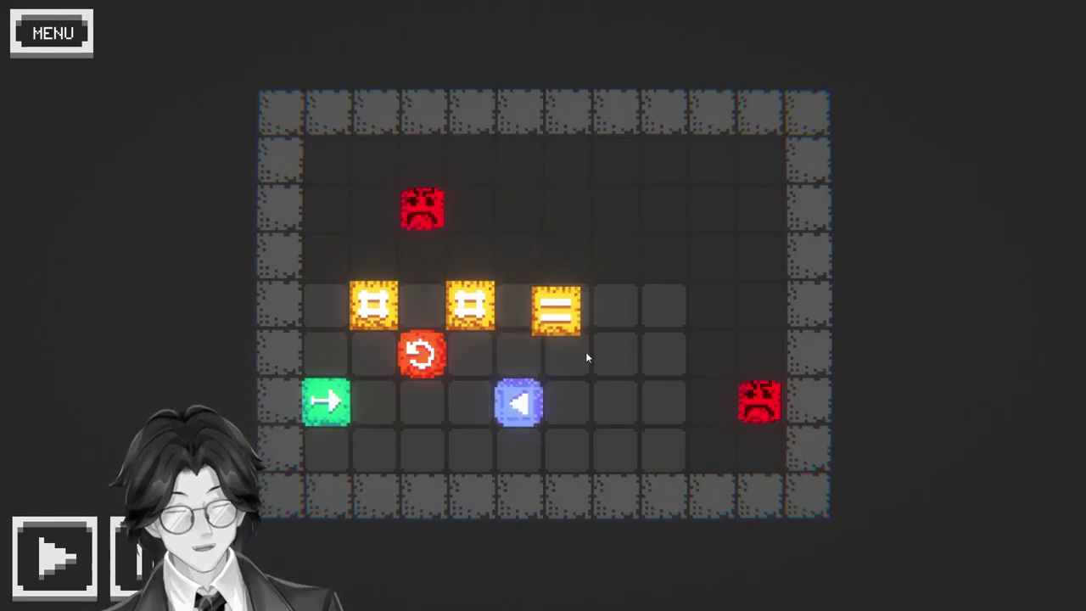
left_click_drag(518, 325, 569, 446)
left_click_drag(466, 311, 506, 455)
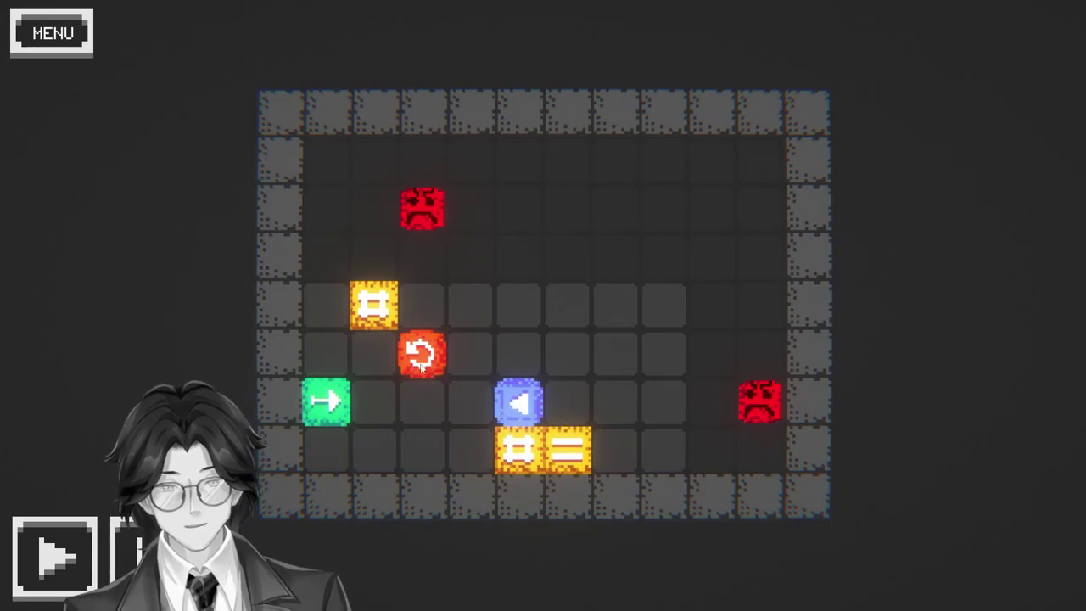
left_click_drag(421, 354, 422, 402)
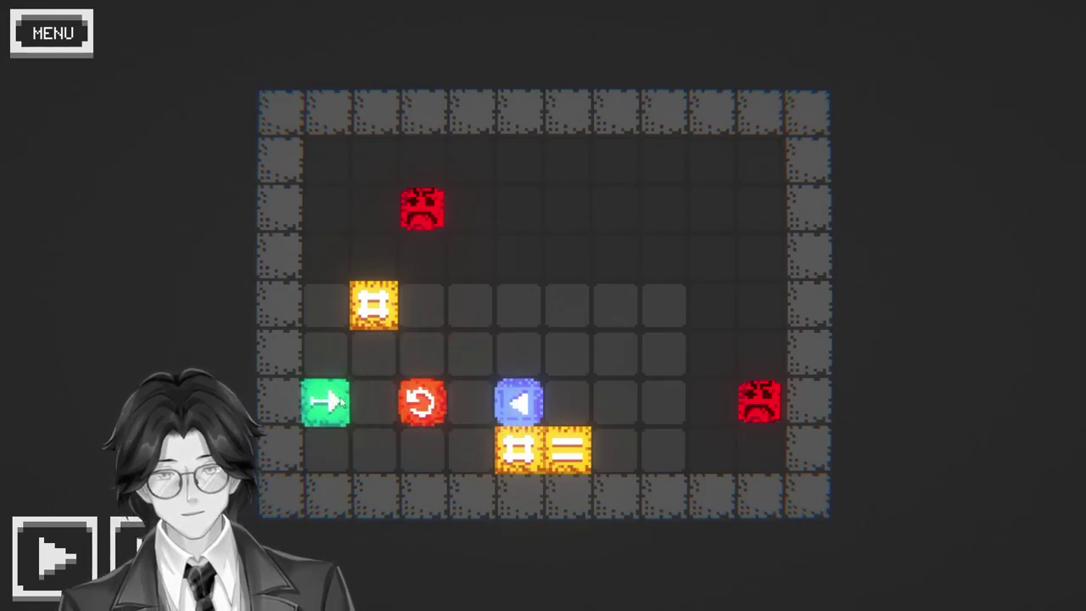
left_click_drag(326, 401, 469, 399)
left_click_drag(374, 304, 422, 352)
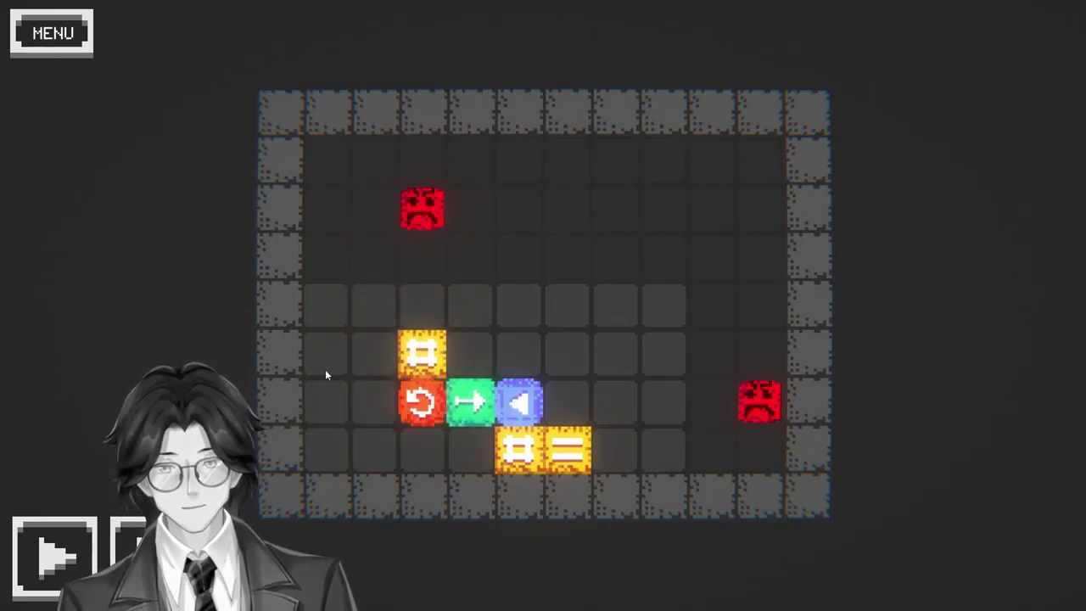
left_click(51, 556)
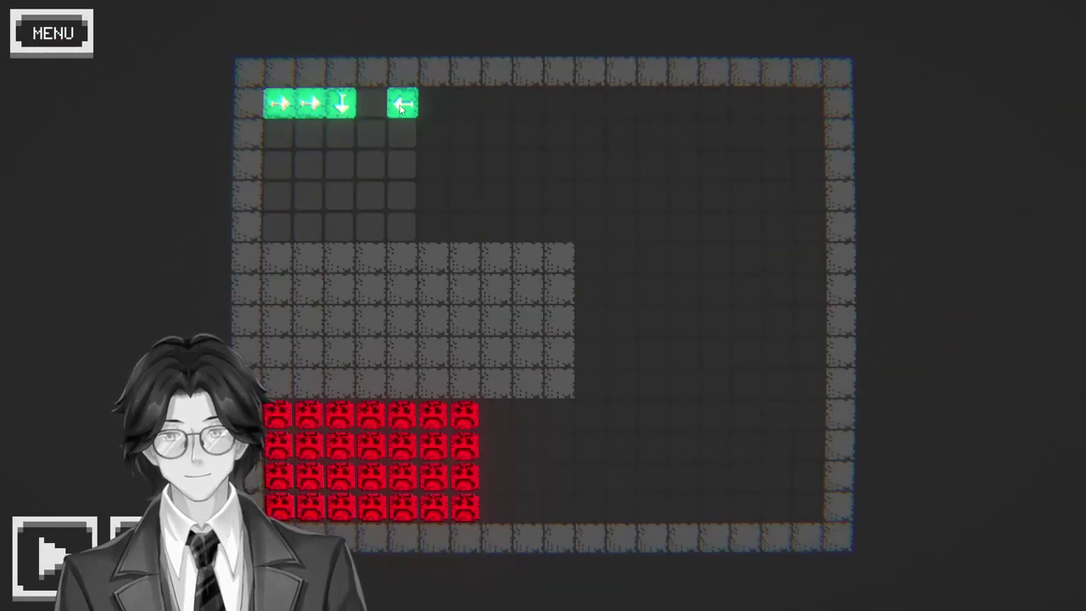
Arrange the four green arrow cells into a 2x2 square and run the simulation.
left_click_drag(402, 104, 371, 165)
mouse_move(341, 104)
left_mouse_down()
mouse_move(336, 191)
mouse_move(339, 166)
mouse_move(372, 198)
left_mouse_up()
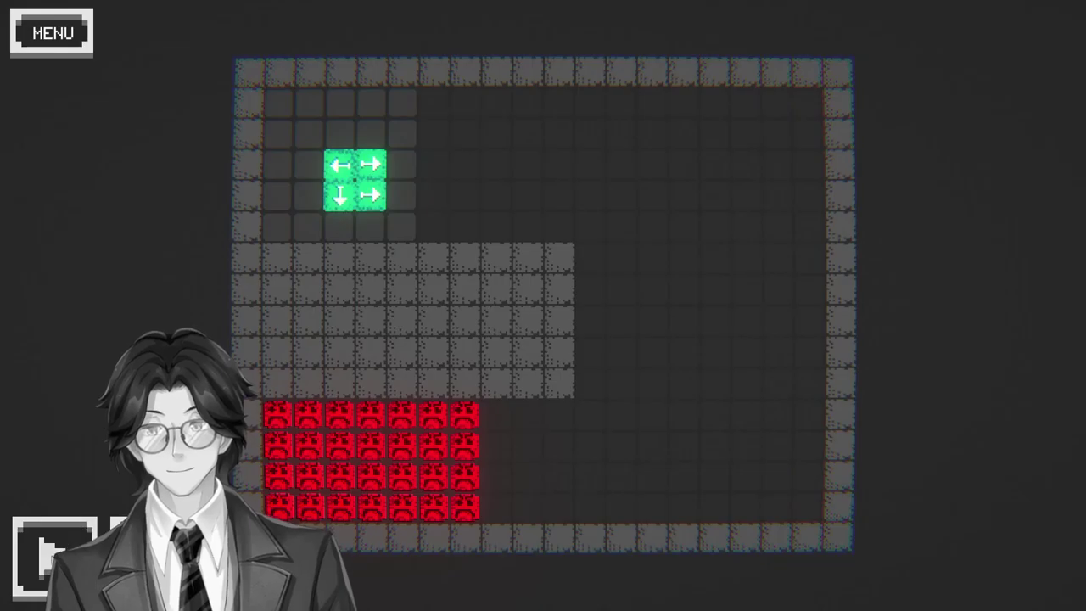
left_click(54, 551)
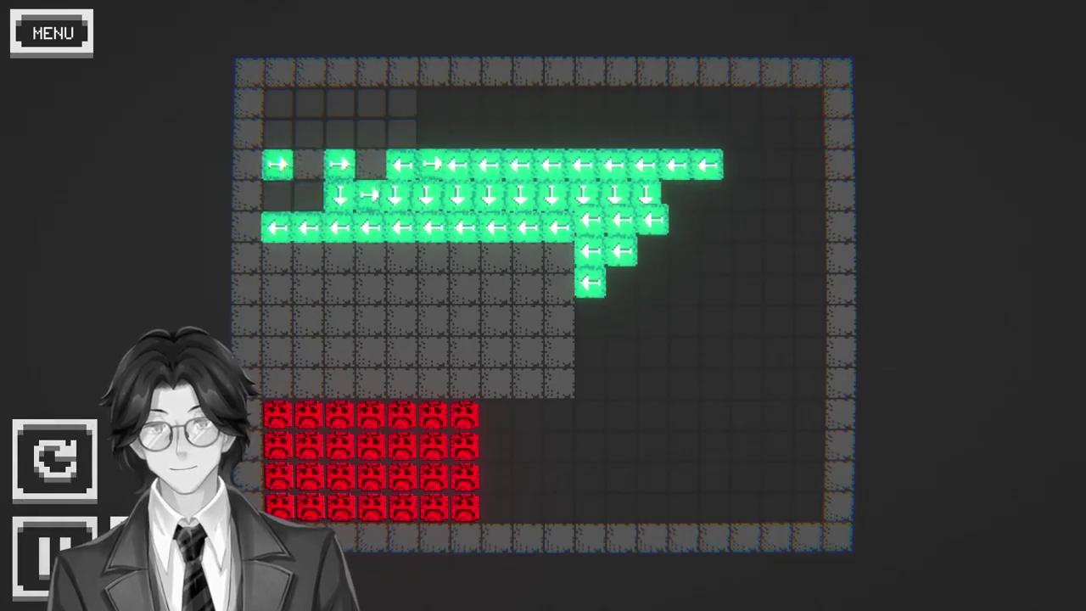